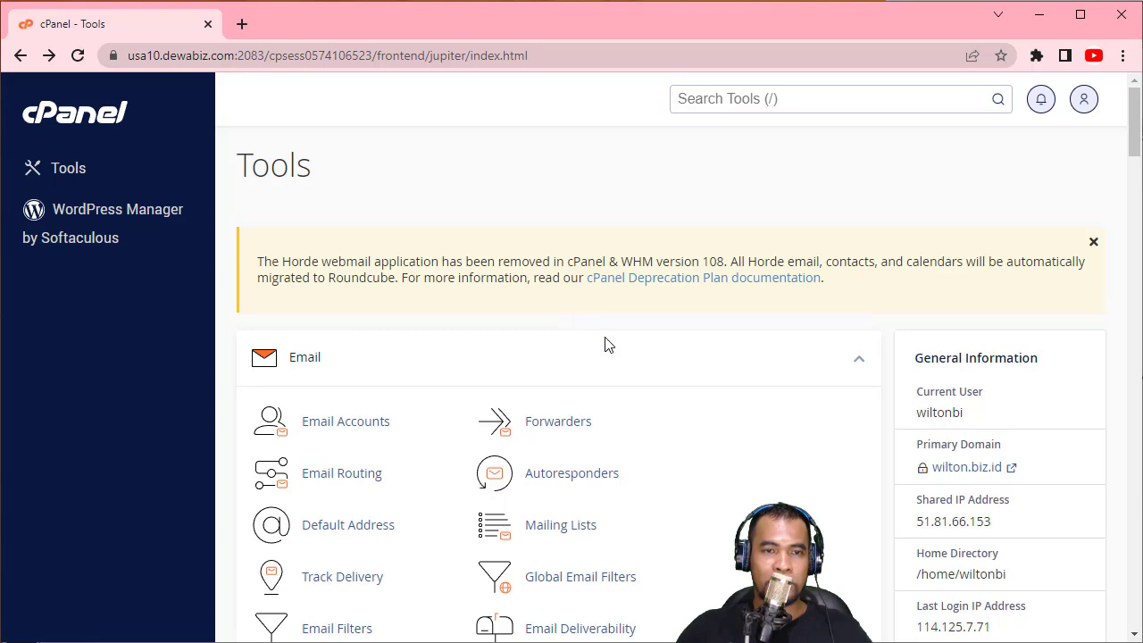
# Open File Manager from the Files group of the cPanel tools
pyautogui.scroll(-1, 757, 380)
pyautogui.scroll(-7, 756, 380)
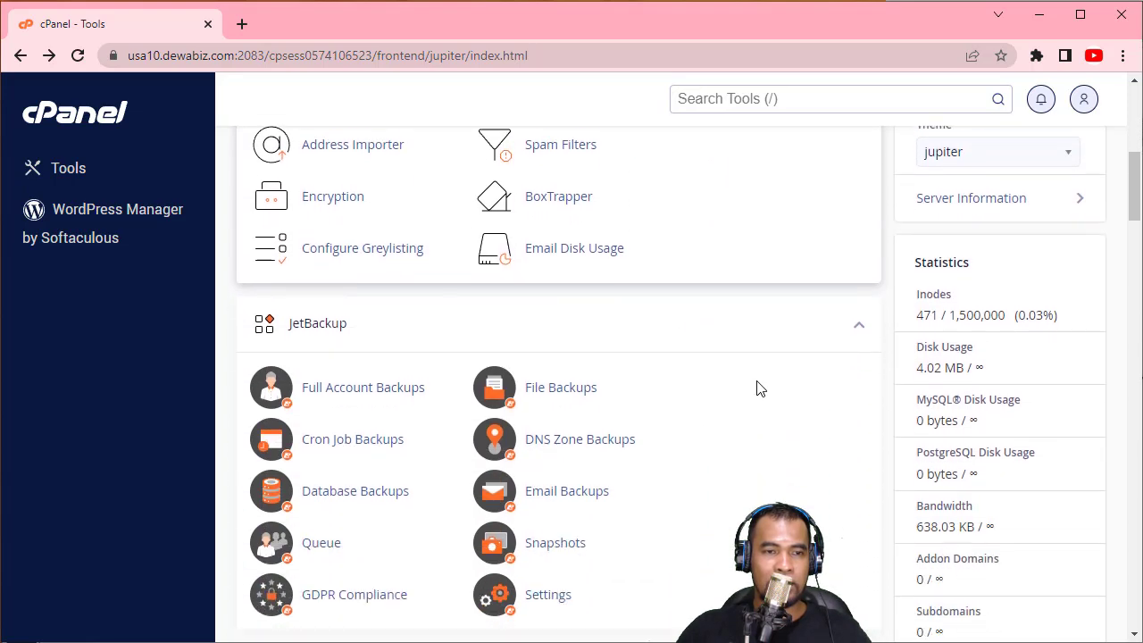
pyautogui.scroll(-8, 756, 388)
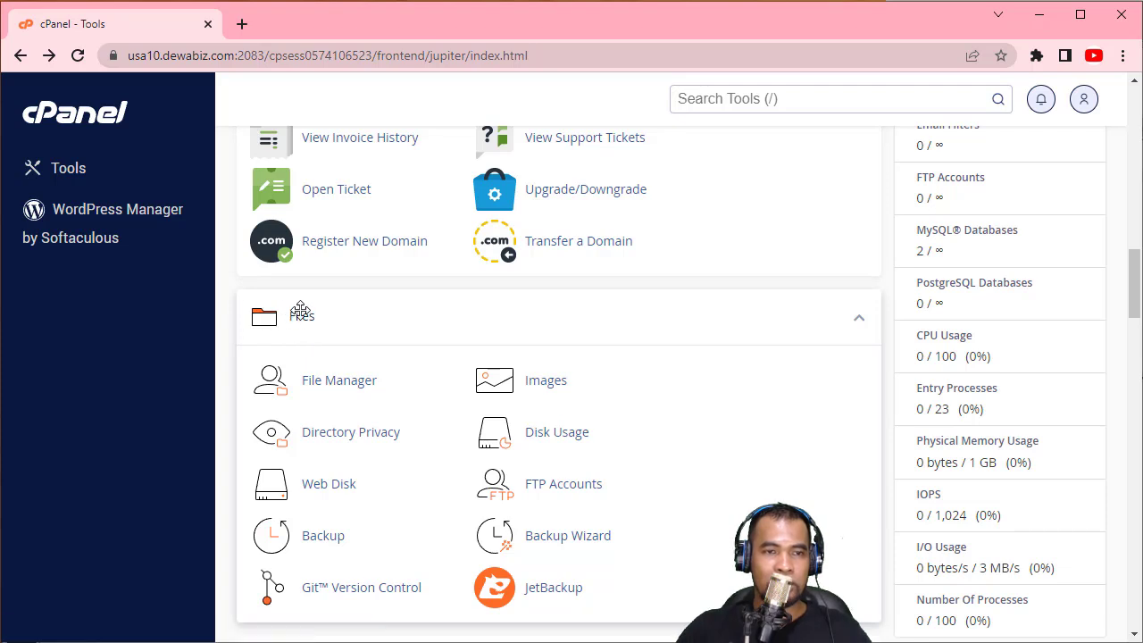
pyautogui.click(349, 391)
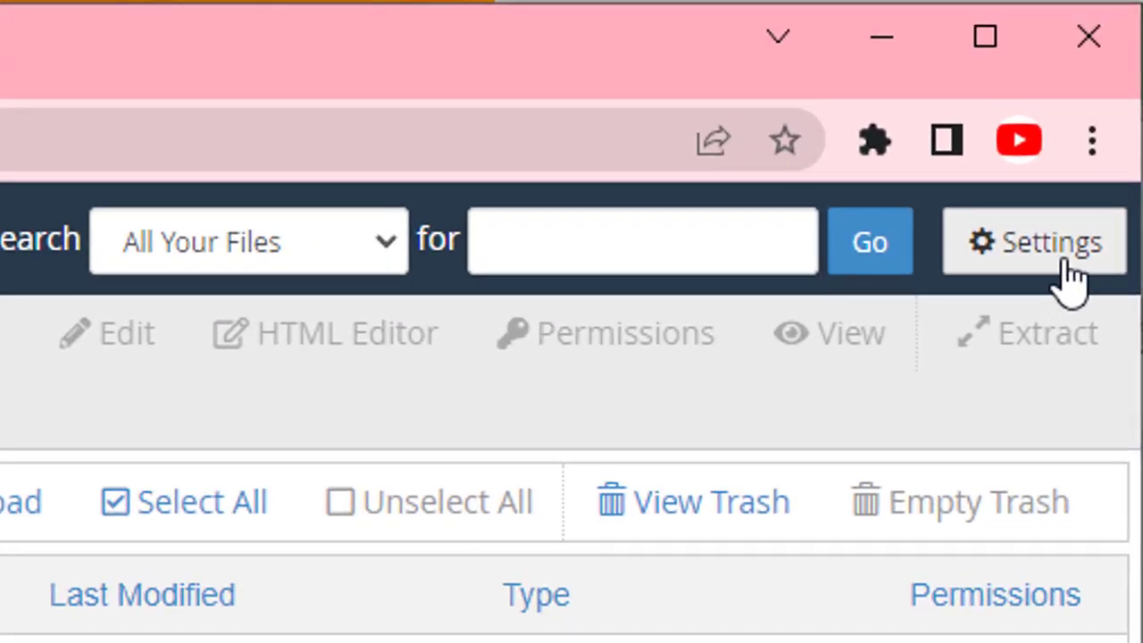
# Turn on Show Hidden Files (dotfiles) in the File Manager preferences, save, and look through the home directory listing
pyautogui.click(1065, 264)
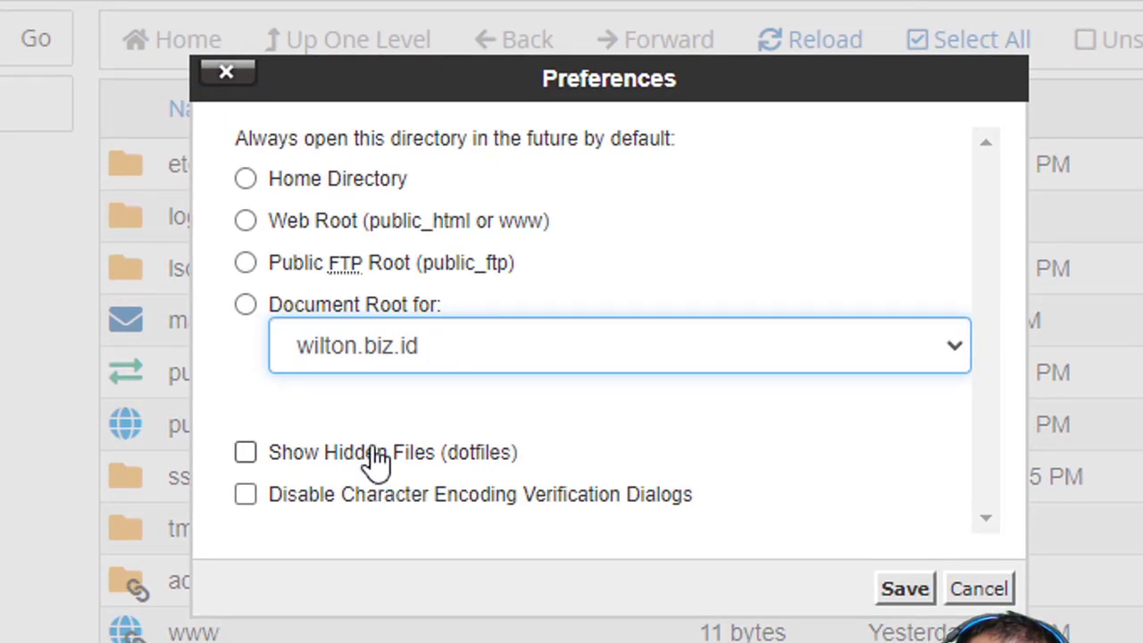
pyautogui.click(485, 460)
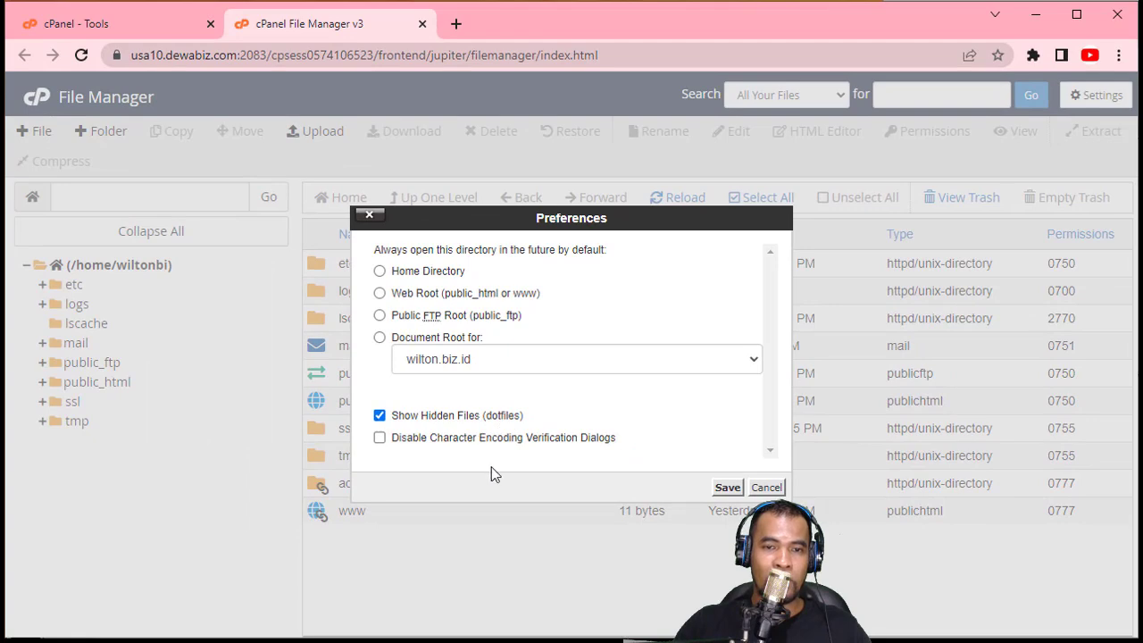
pyautogui.click(726, 490)
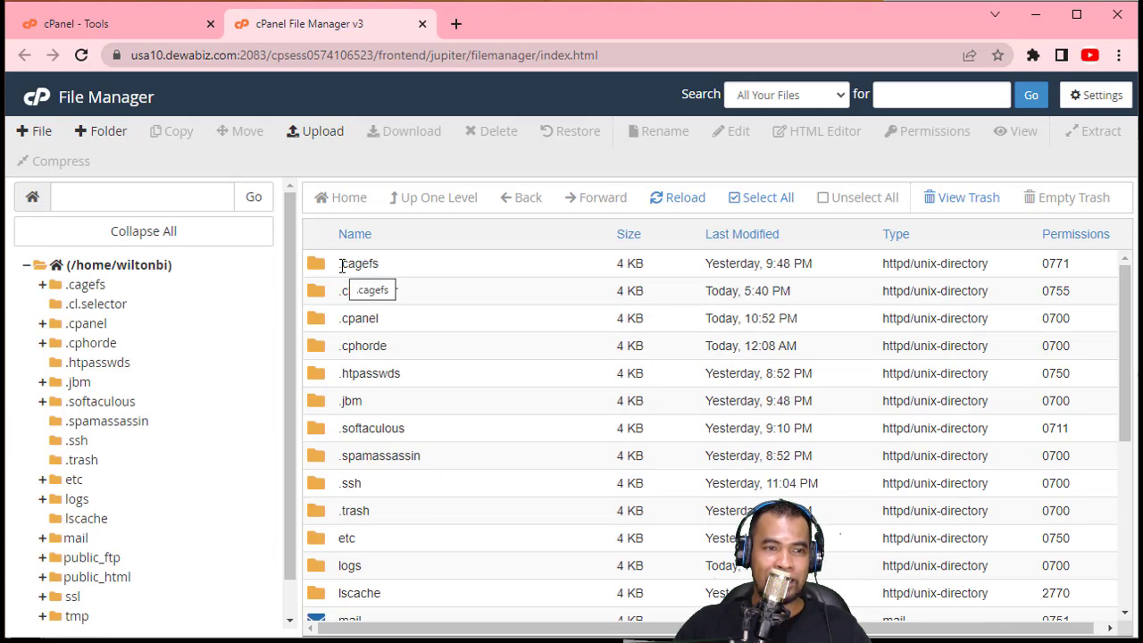
pyautogui.scroll(-5, 384, 491)
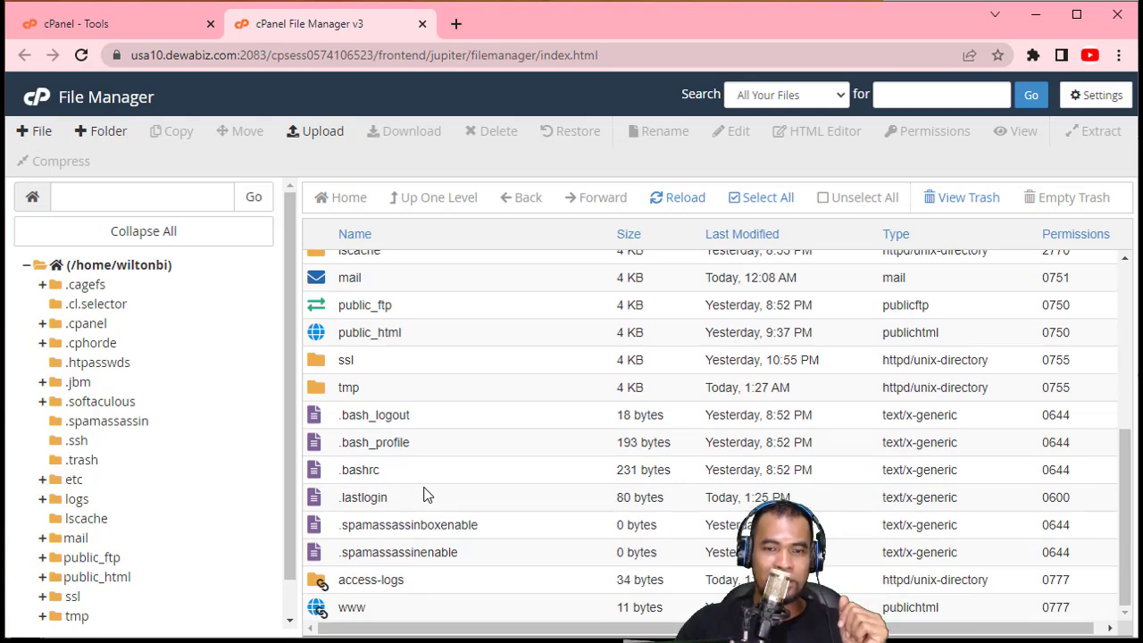
pyautogui.scroll(5, 424, 496)
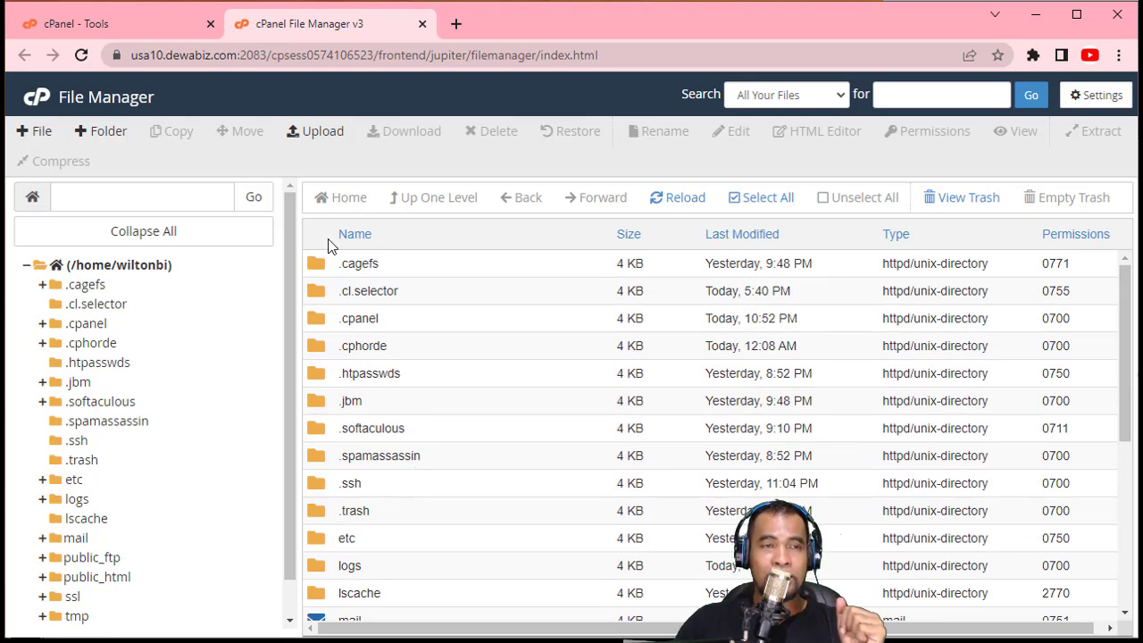
# Open the public_html folder, view the contents of its .htaccess file, and close the viewer
pyautogui.click(125, 30)
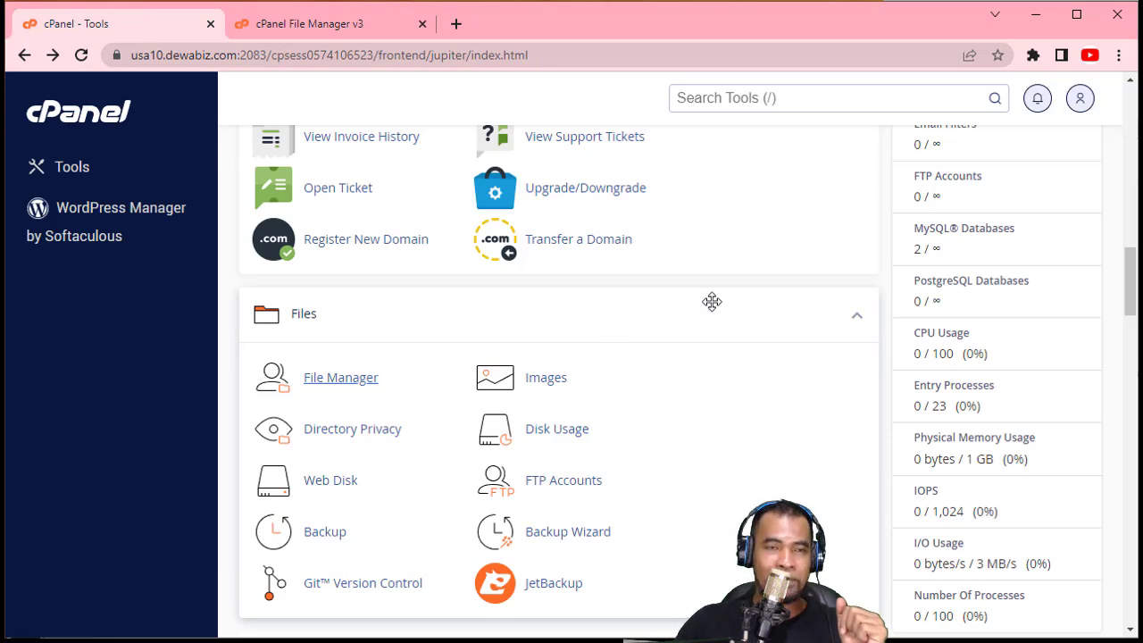
pyautogui.click(368, 19)
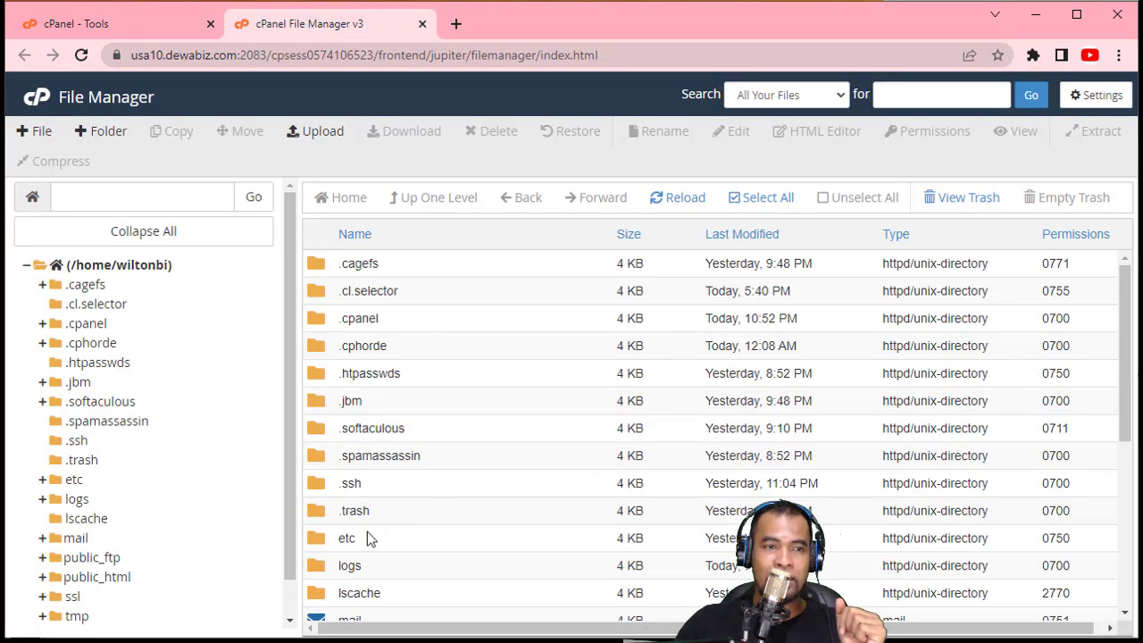
pyautogui.click(111, 585)
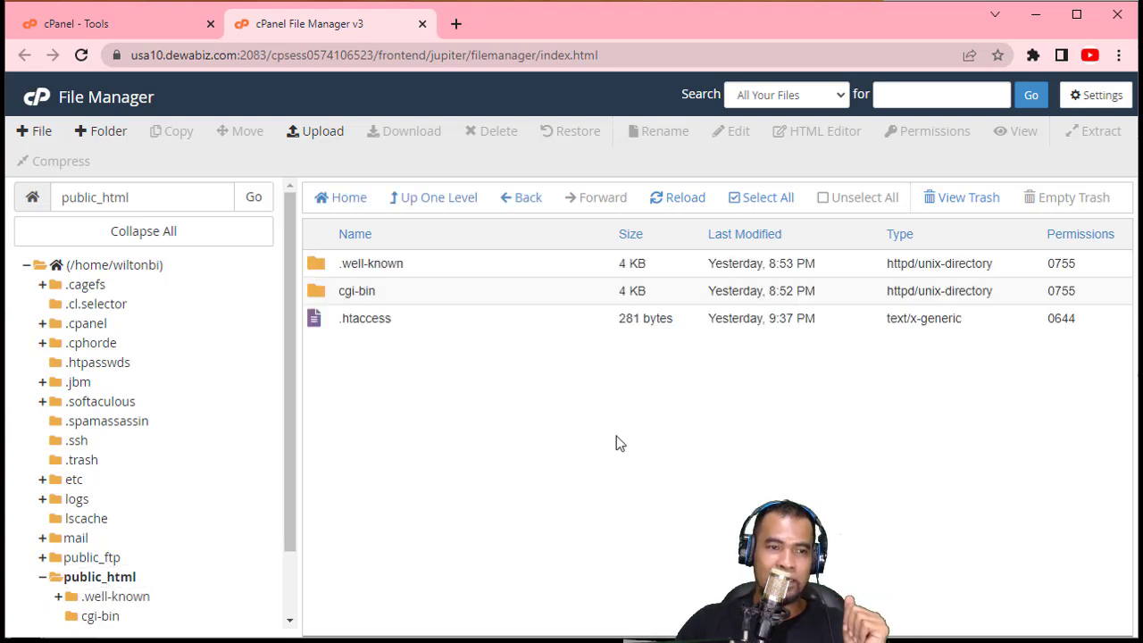
pyautogui.click(419, 319)
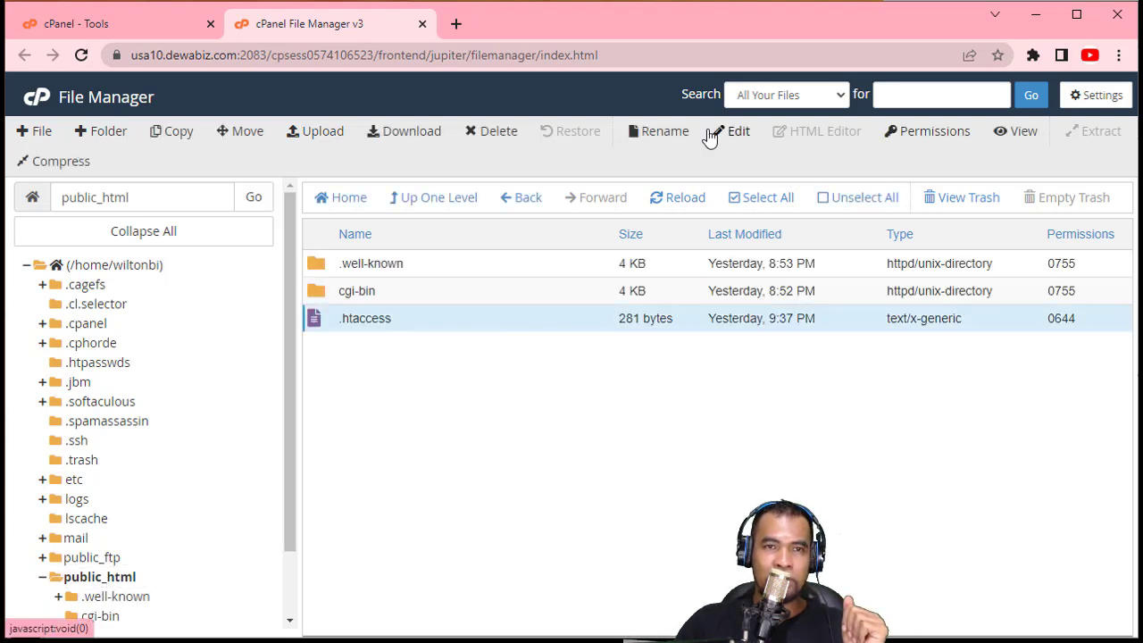
pyautogui.click(1032, 143)
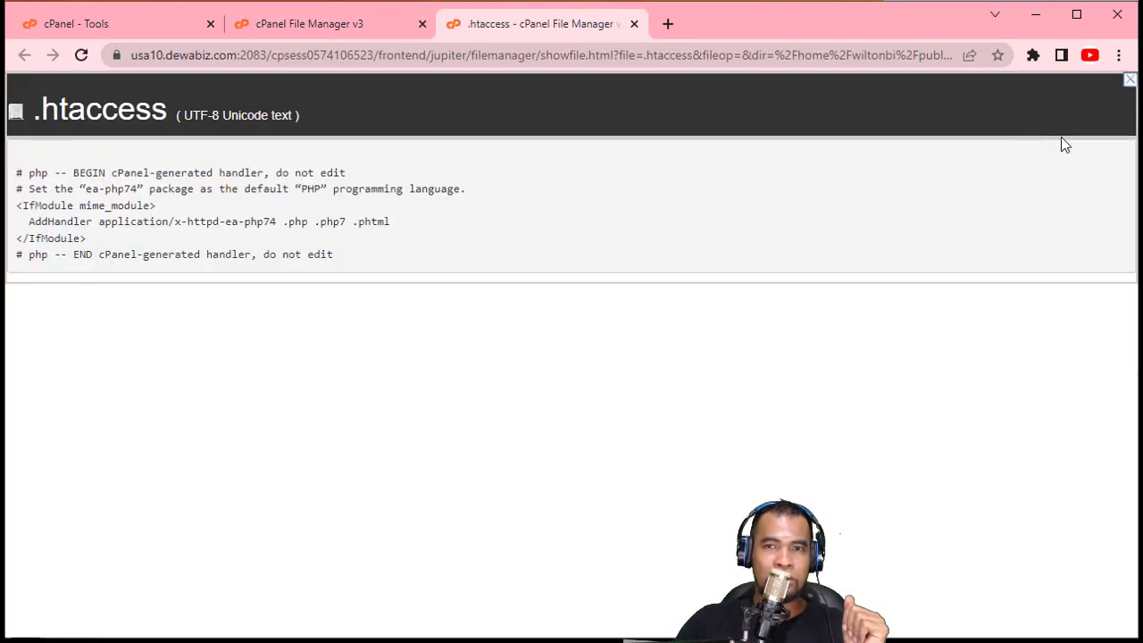
pyautogui.click(1127, 81)
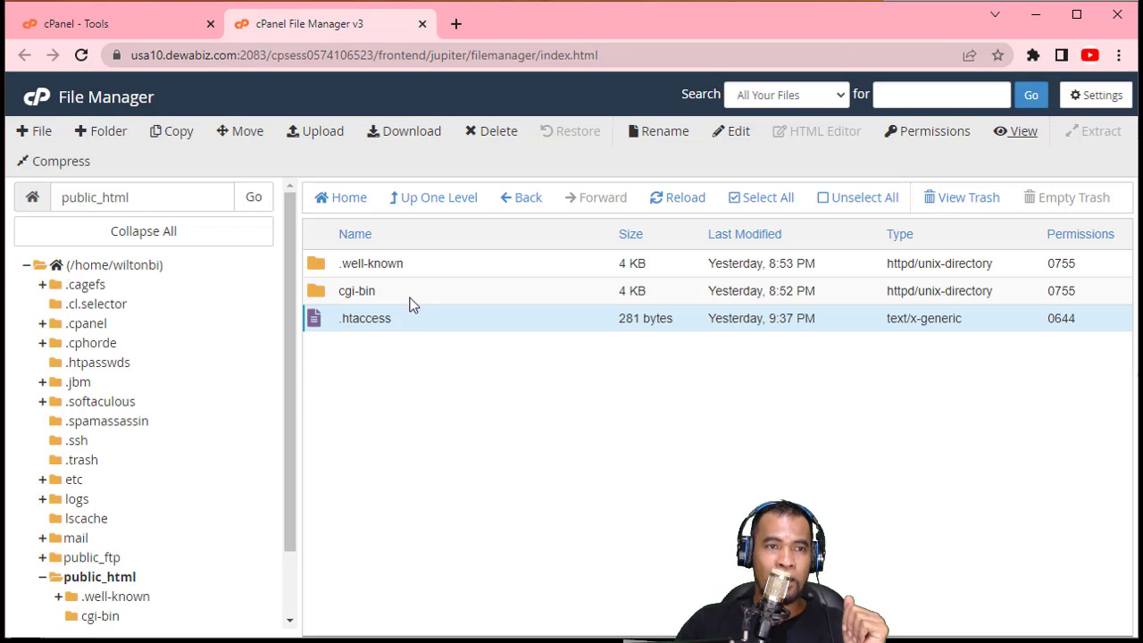
# Open the primary domain's website from the General Information on the cPanel Tools page and place its tab after File Manager
pyautogui.click(119, 27)
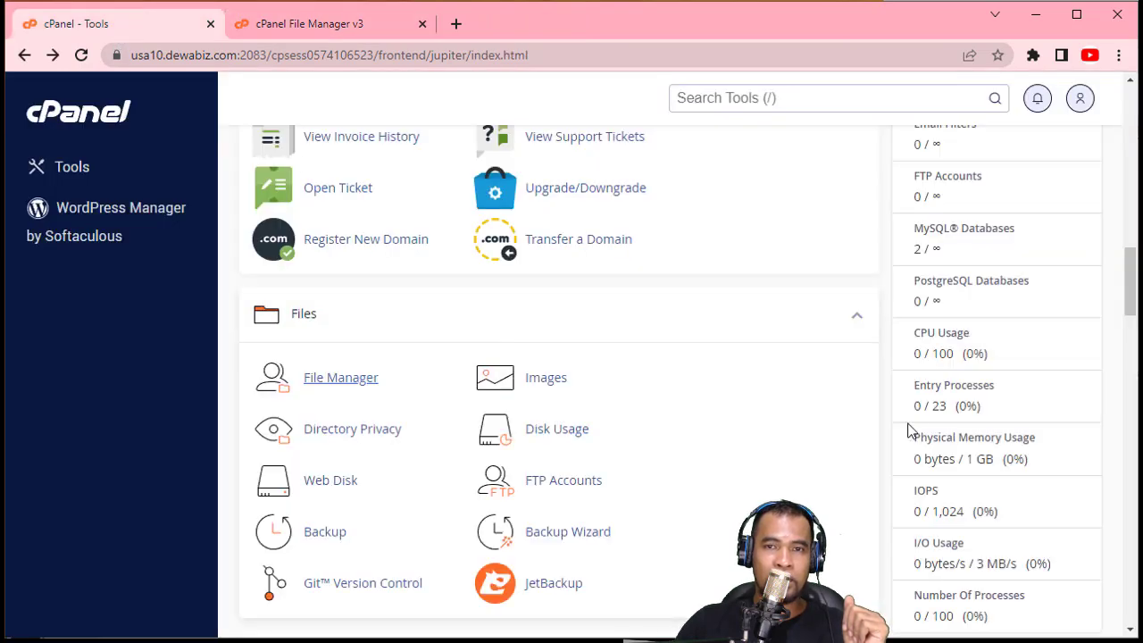
pyautogui.scroll(-6, 923, 424)
pyautogui.scroll(10, 923, 424)
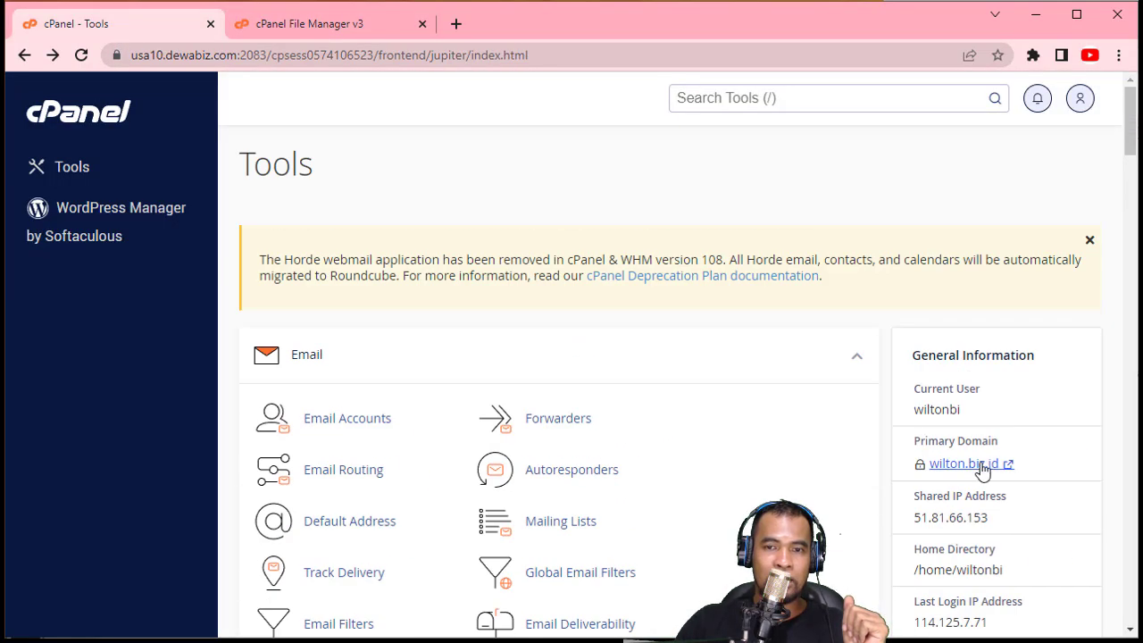
pyautogui.click(964, 463)
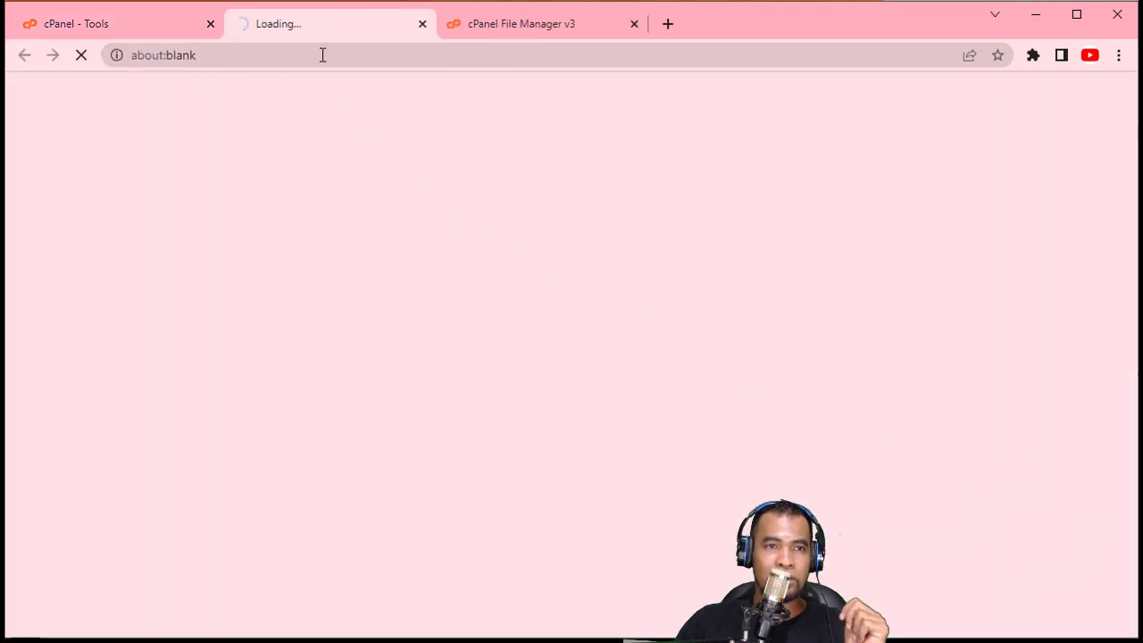
pyautogui.moveTo(320, 27); pyautogui.dragTo(542, 36)
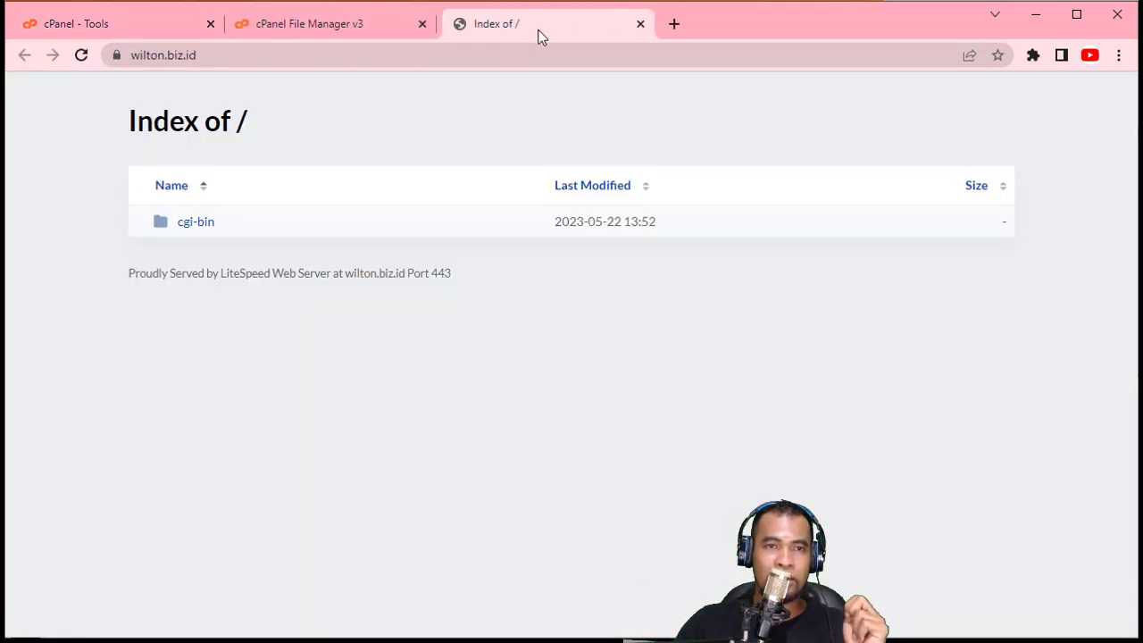
# Compare the contents of public_html in File Manager with the index page served at the website's domain
pyautogui.click(319, 33)
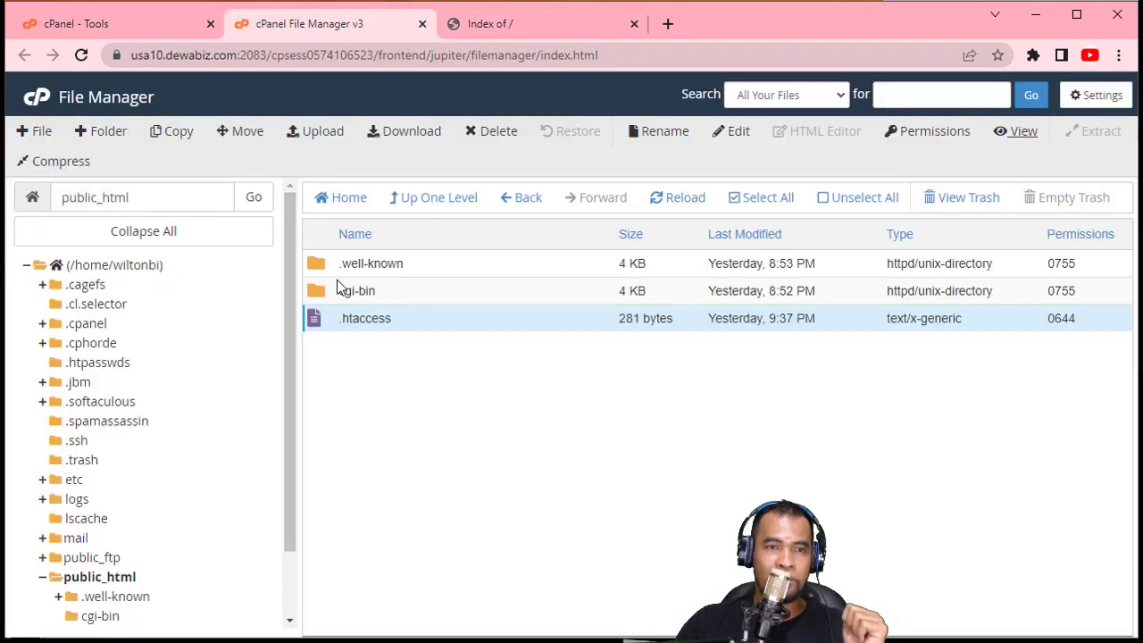
pyautogui.click(487, 27)
pyautogui.click(493, 54)
pyautogui.click(494, 55)
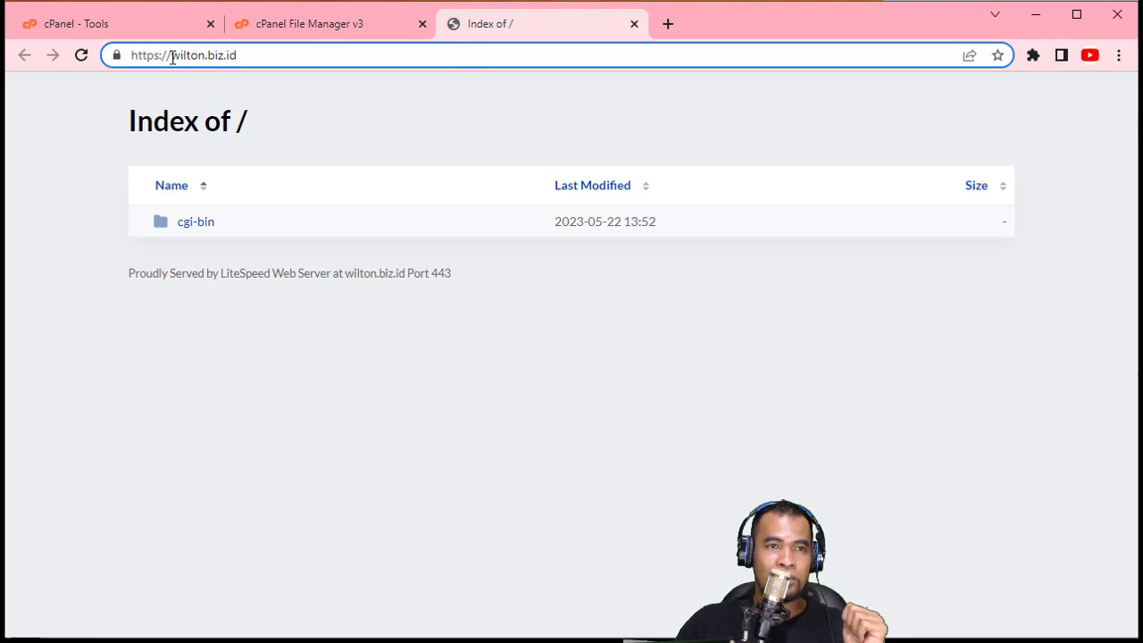
pyautogui.moveTo(170, 56); pyautogui.dragTo(416, 57)
pyautogui.click(315, 33)
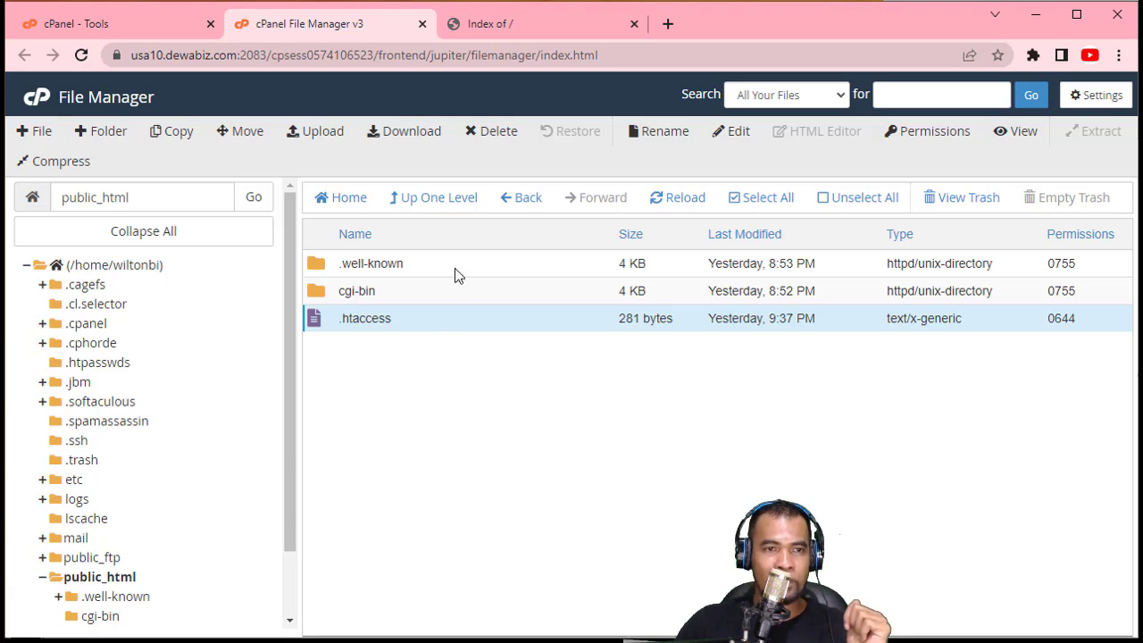
pyautogui.click(123, 265)
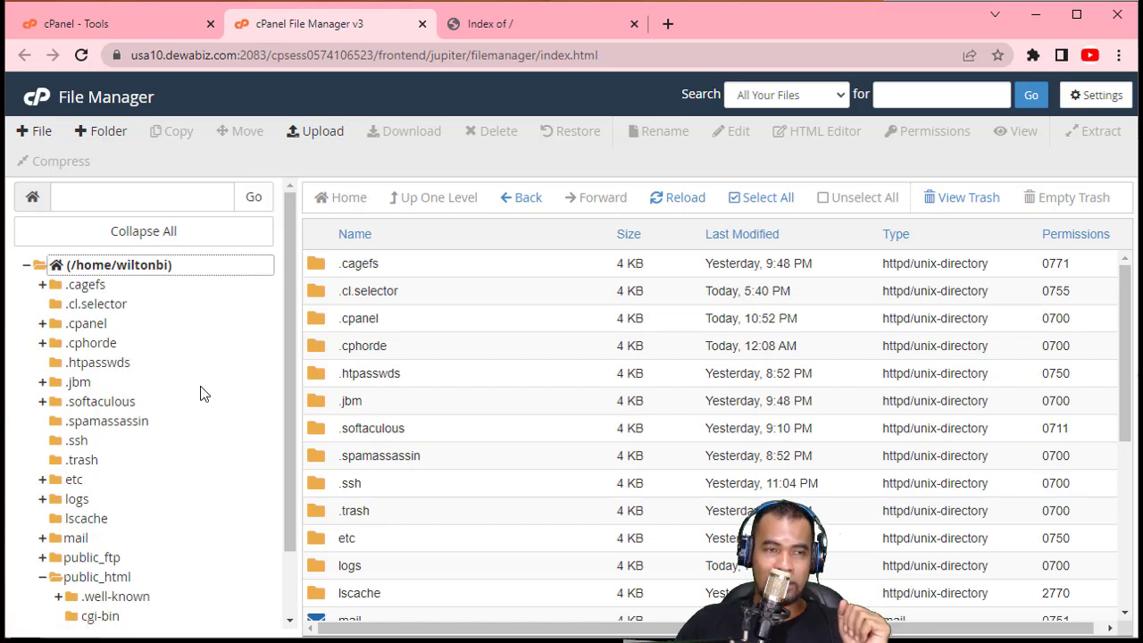
pyautogui.click(187, 273)
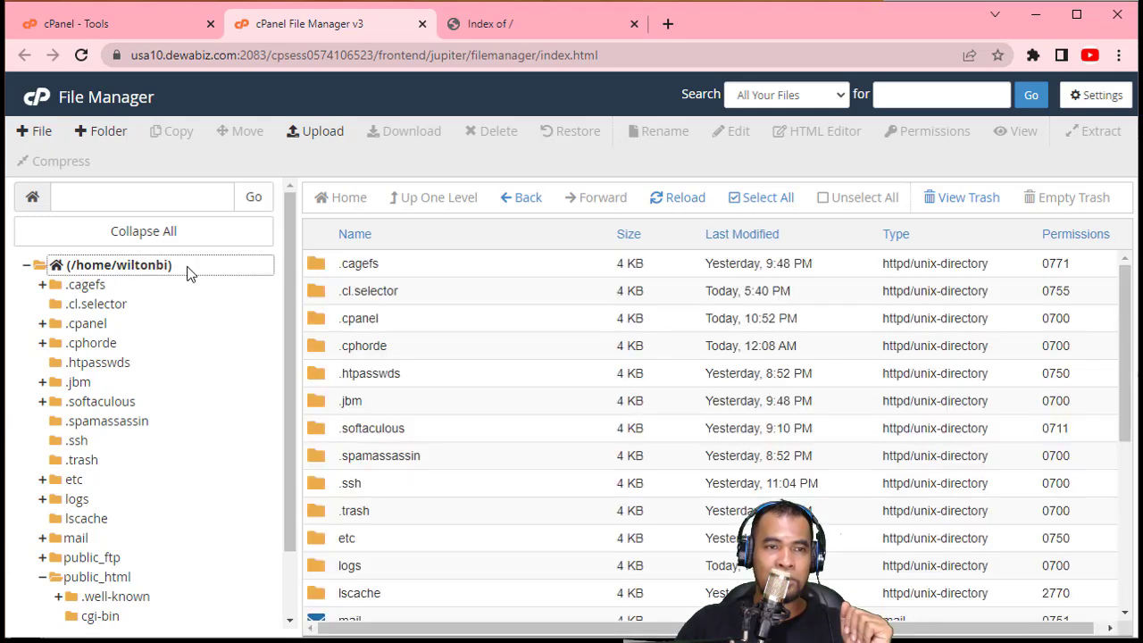
pyautogui.click(37, 134)
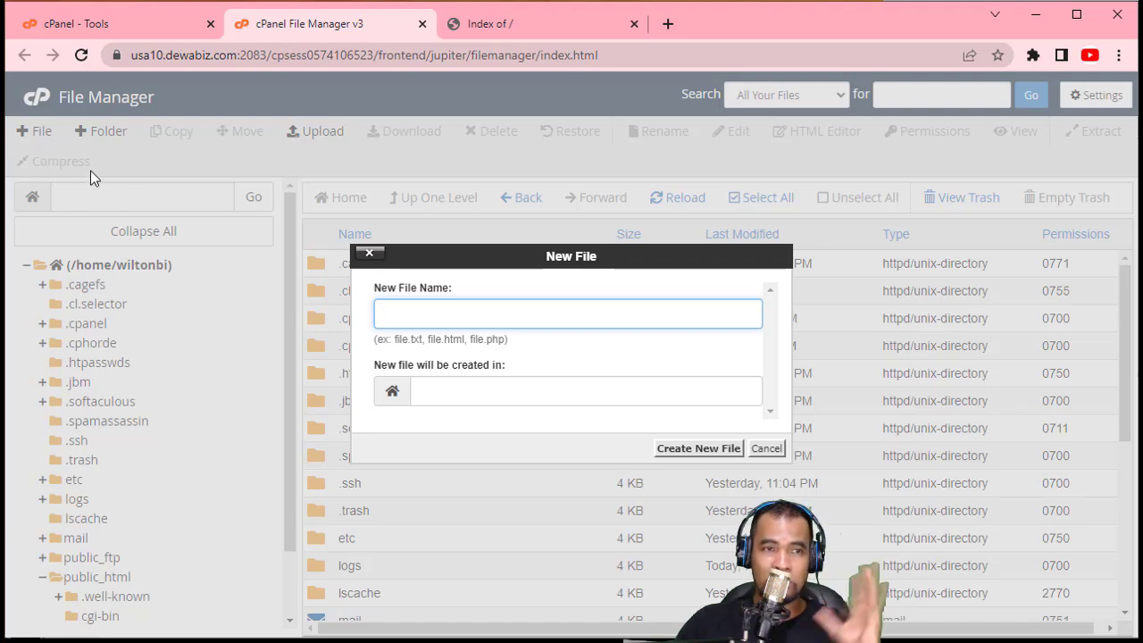
pyautogui.click(780, 453)
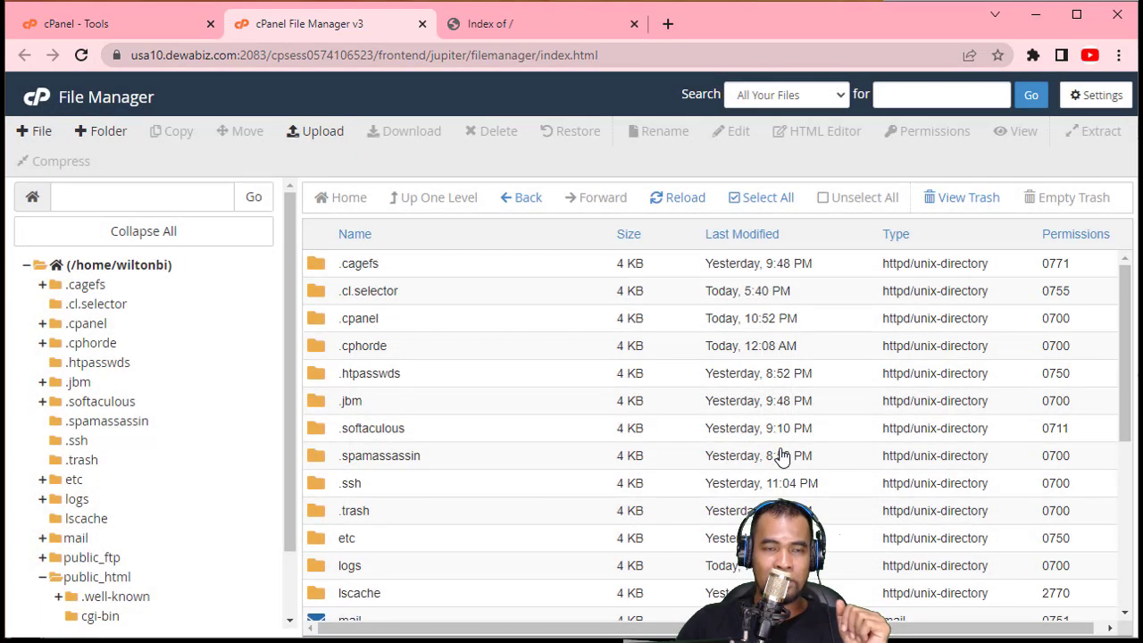
# Create a new file named index.html in the public_html folder
pyautogui.scroll(-2, 174, 549)
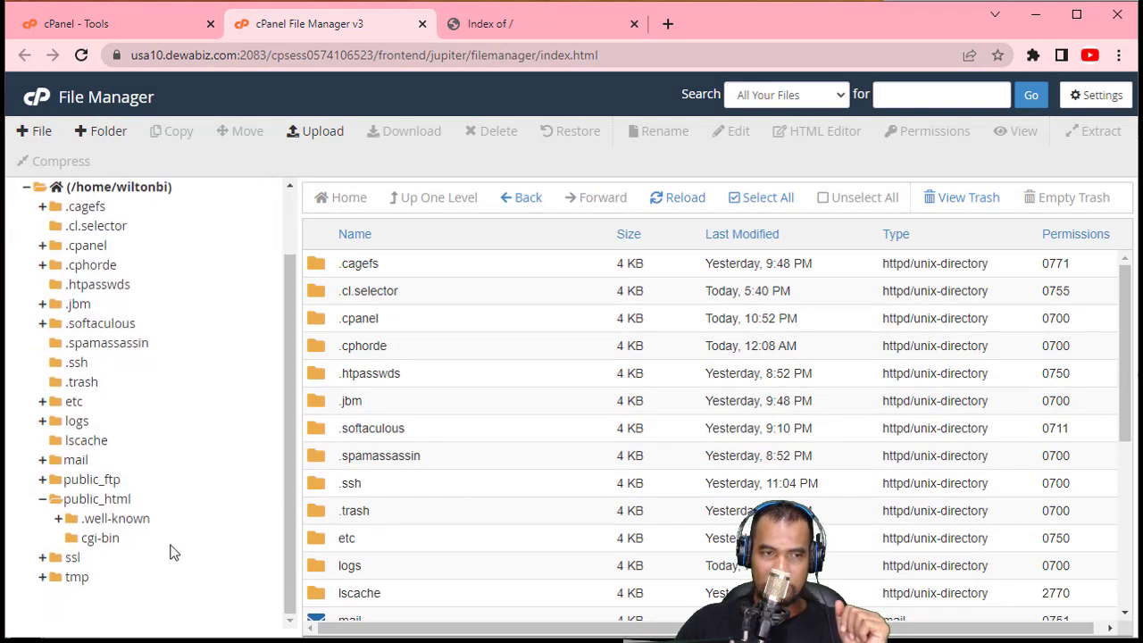
pyautogui.click(102, 506)
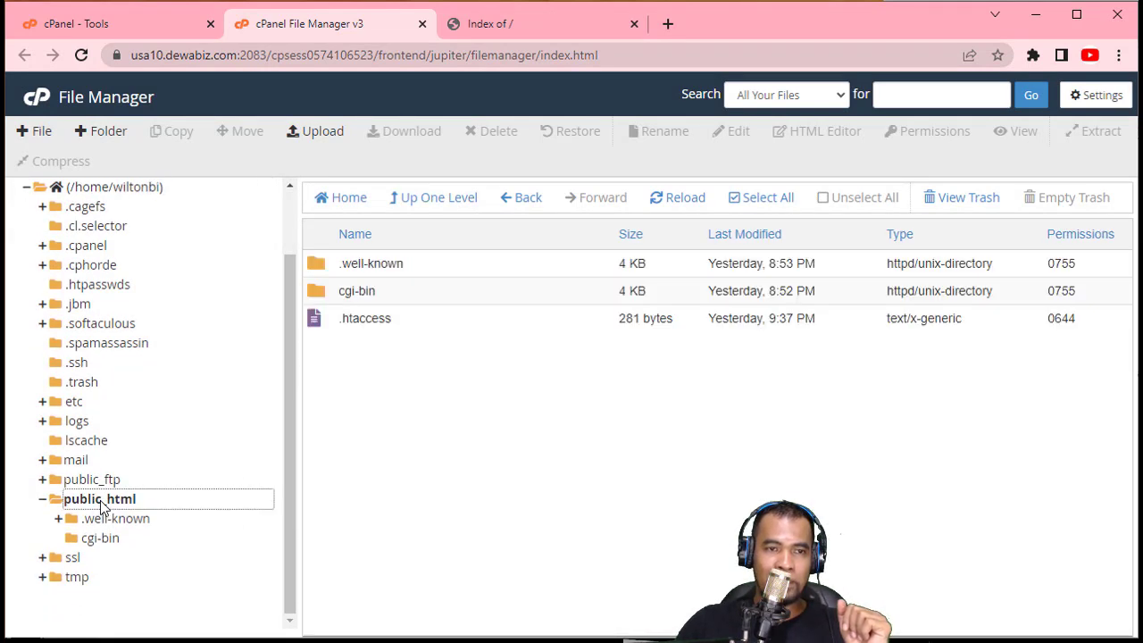
pyautogui.click(89, 507)
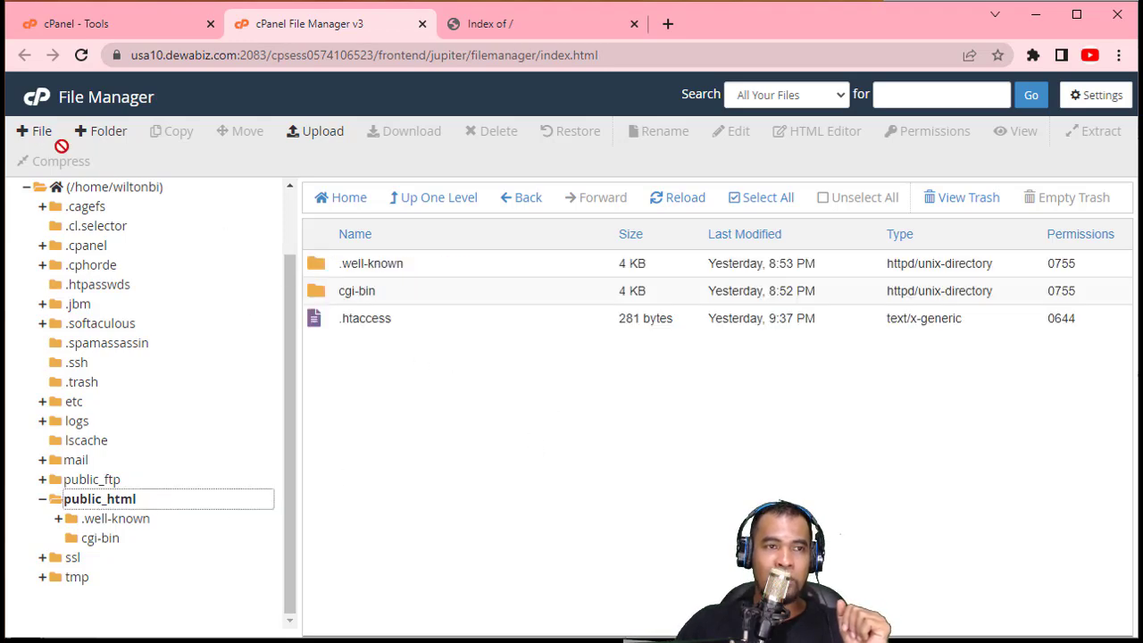
pyautogui.click(35, 130)
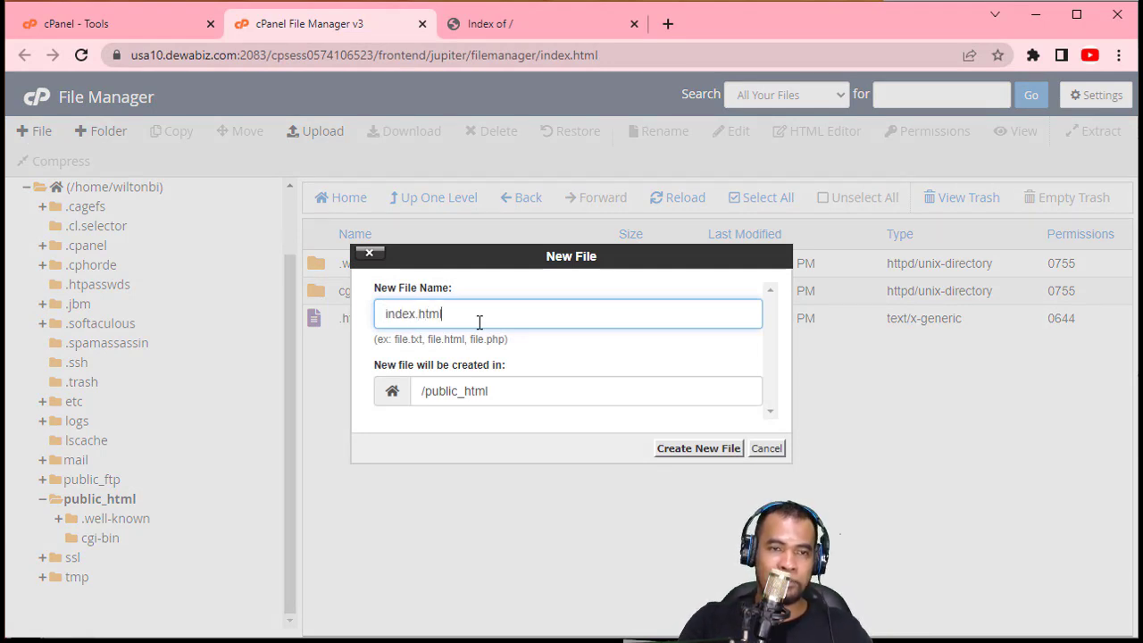
pyautogui.click(707, 454)
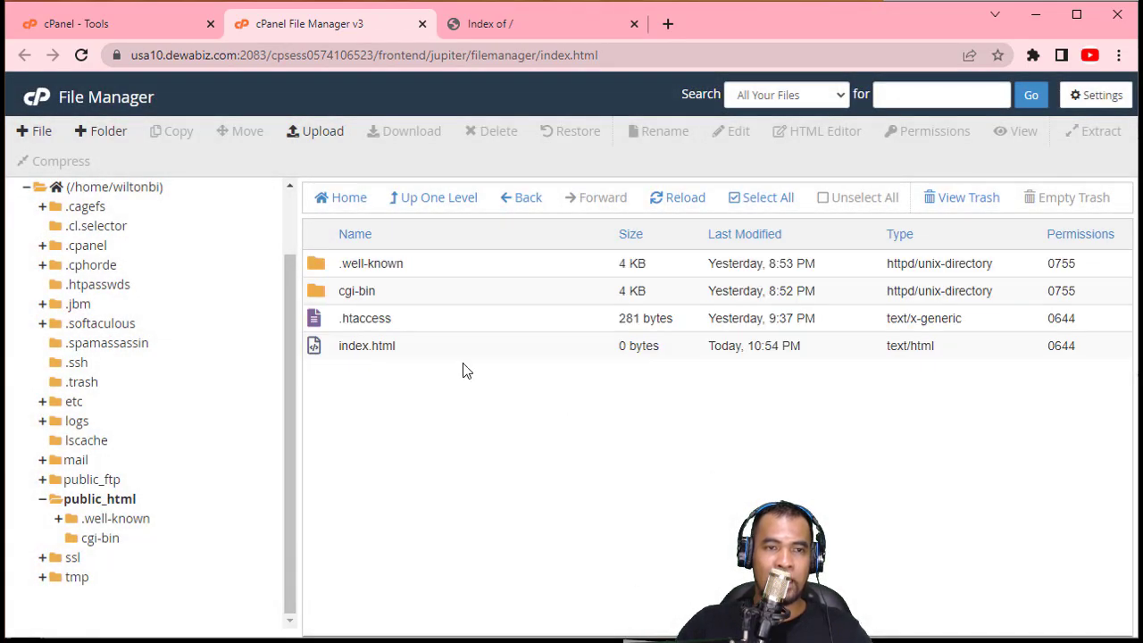
# Reload the website to check how it displays with the new index.html, and return to the public_html listing in File Manager
pyautogui.click(427, 350)
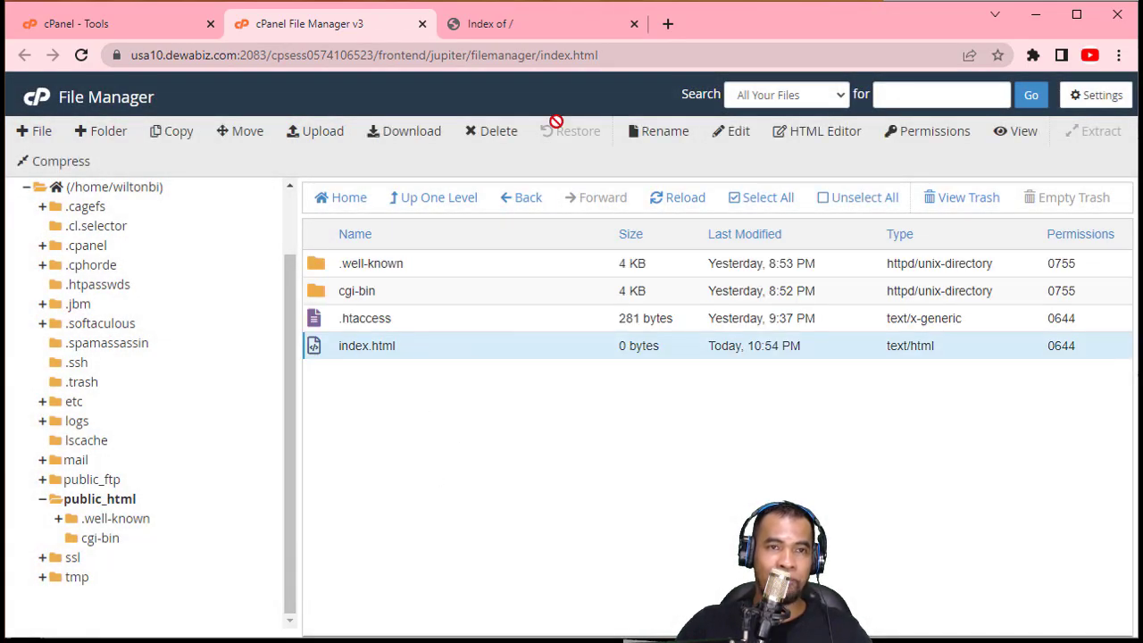
pyautogui.click(551, 34)
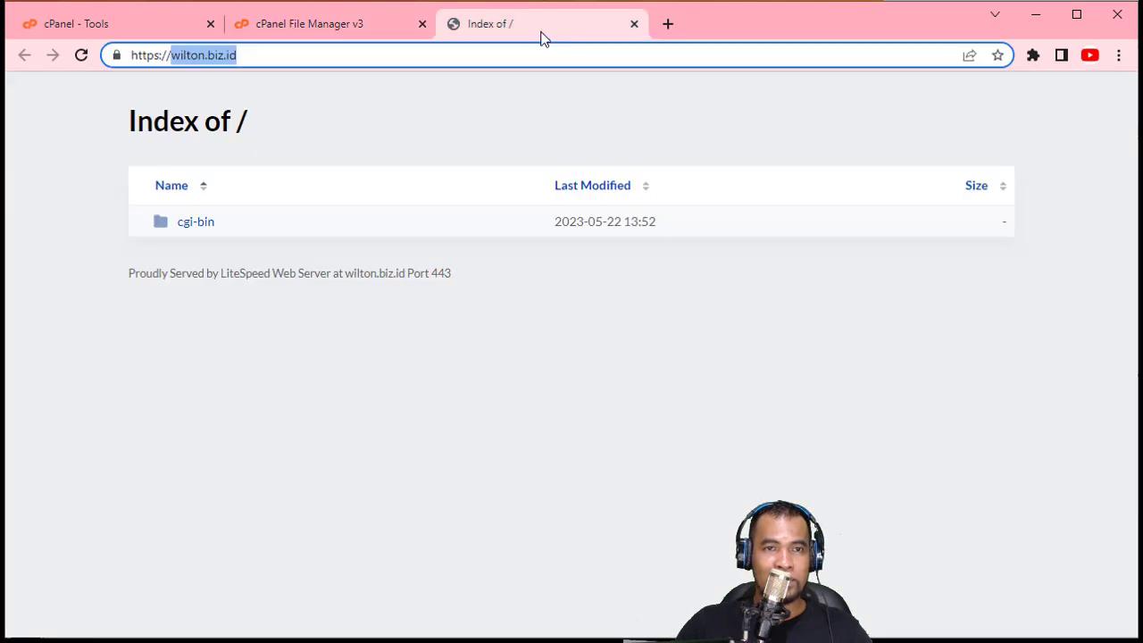
pyautogui.click(81, 56)
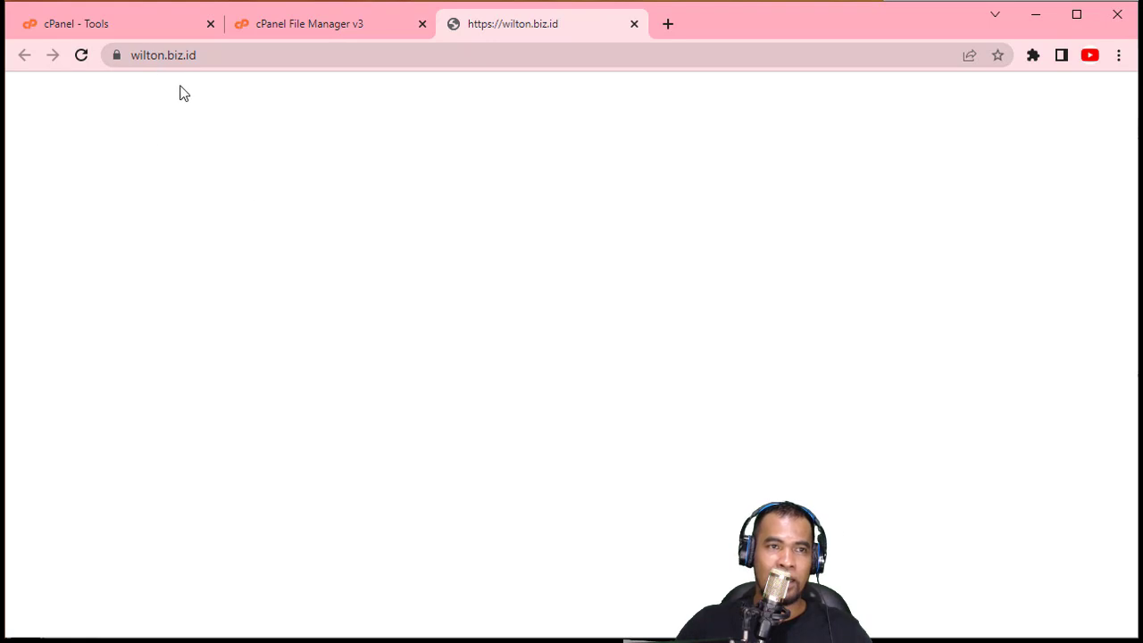
pyautogui.click(129, 28)
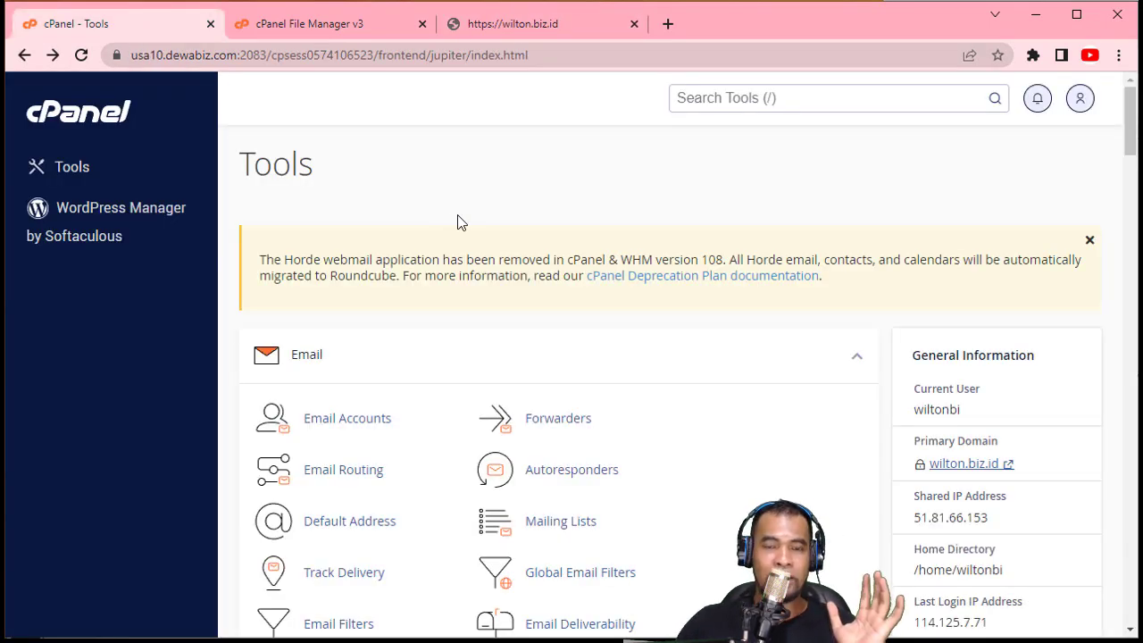
pyautogui.click(321, 29)
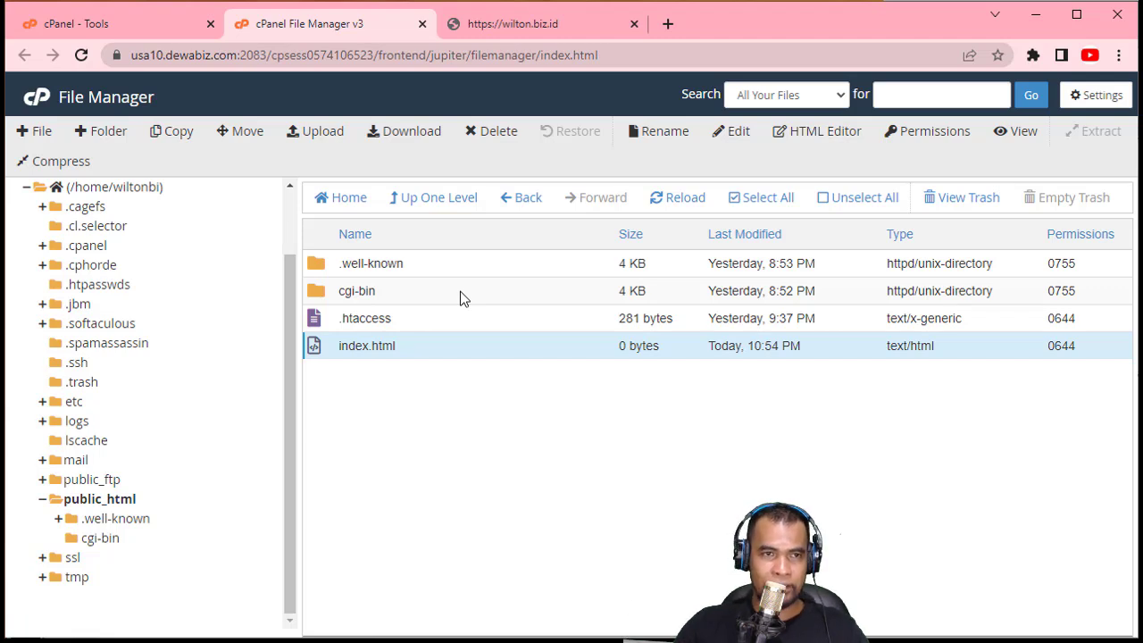
# View the file upload page for public_html and go back to the folder's listing
pyautogui.click(321, 134)
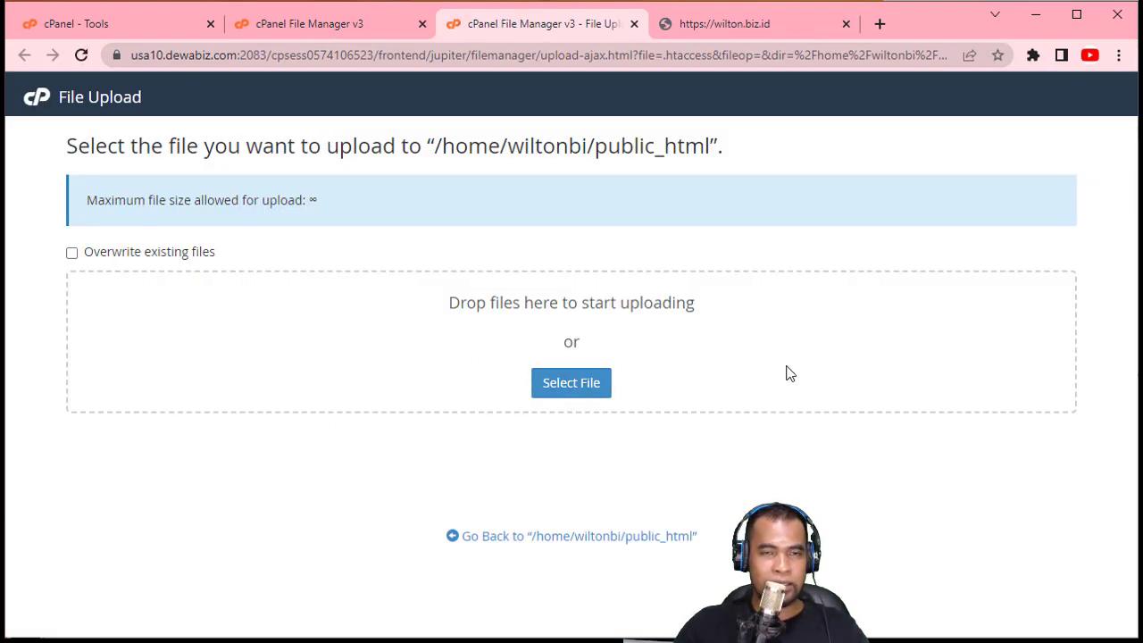
pyautogui.click(541, 538)
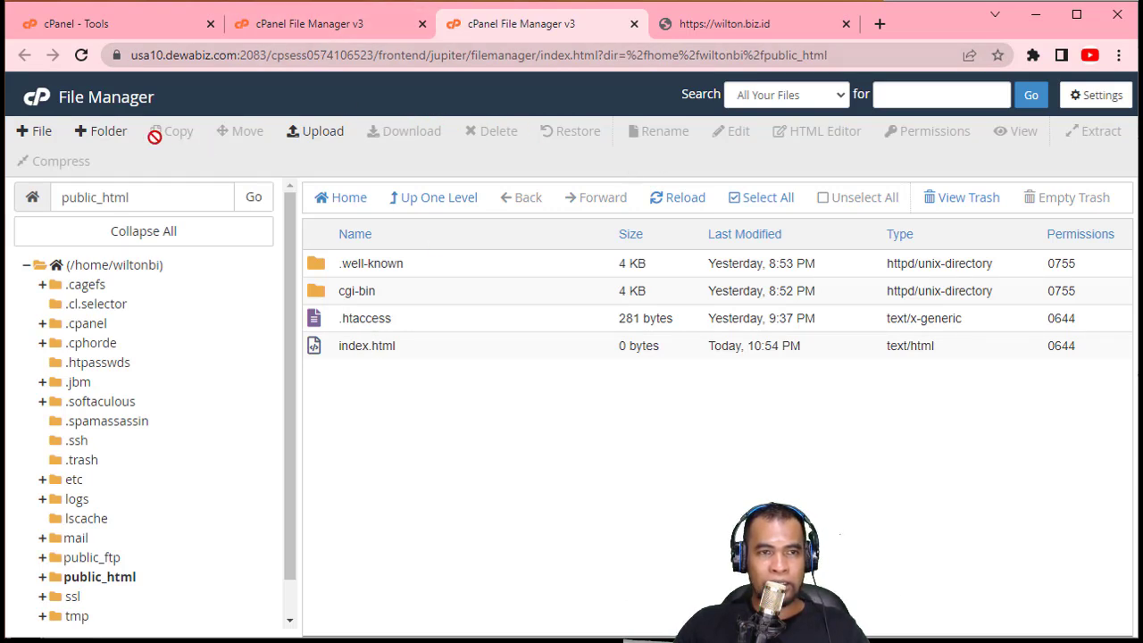
pyautogui.click(489, 351)
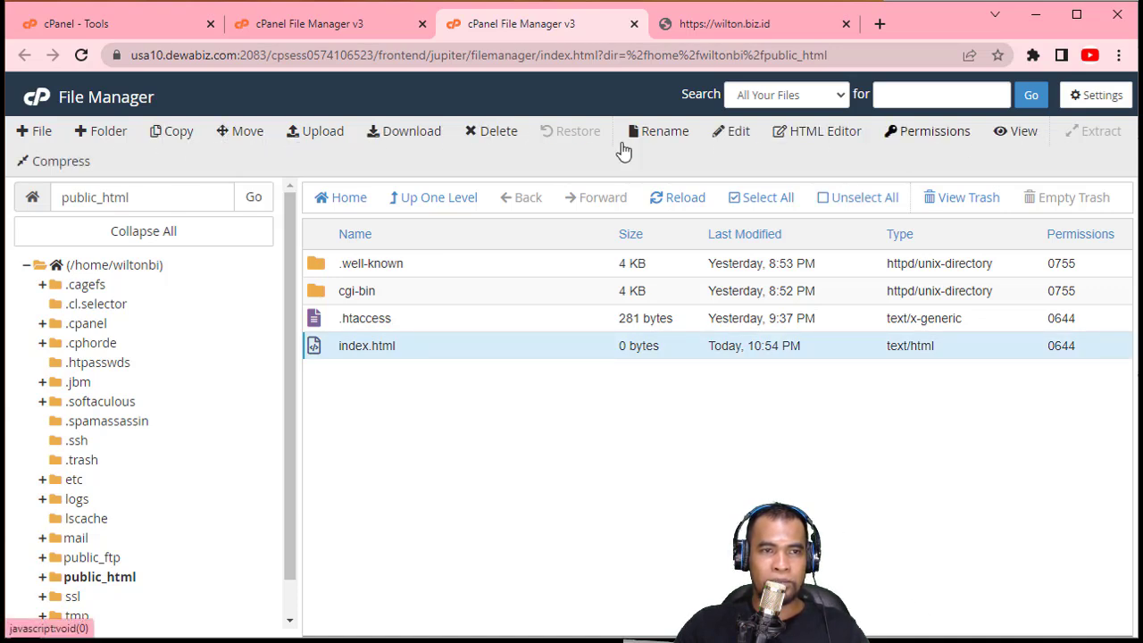
pyautogui.click(171, 134)
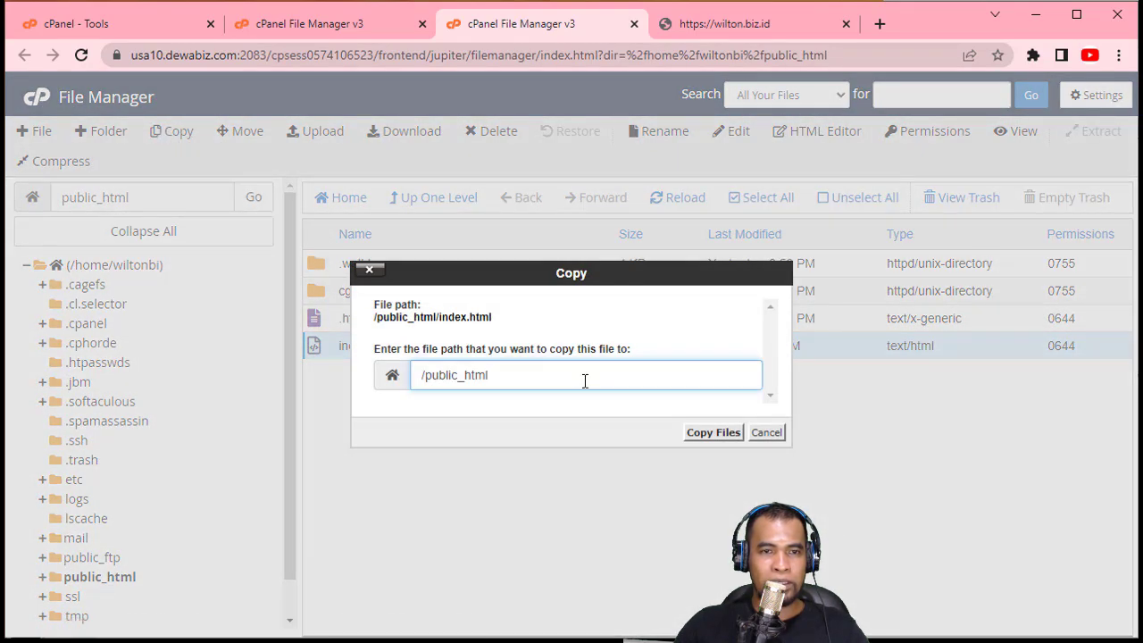
pyautogui.moveTo(511, 272); pyautogui.dragTo(689, 272)
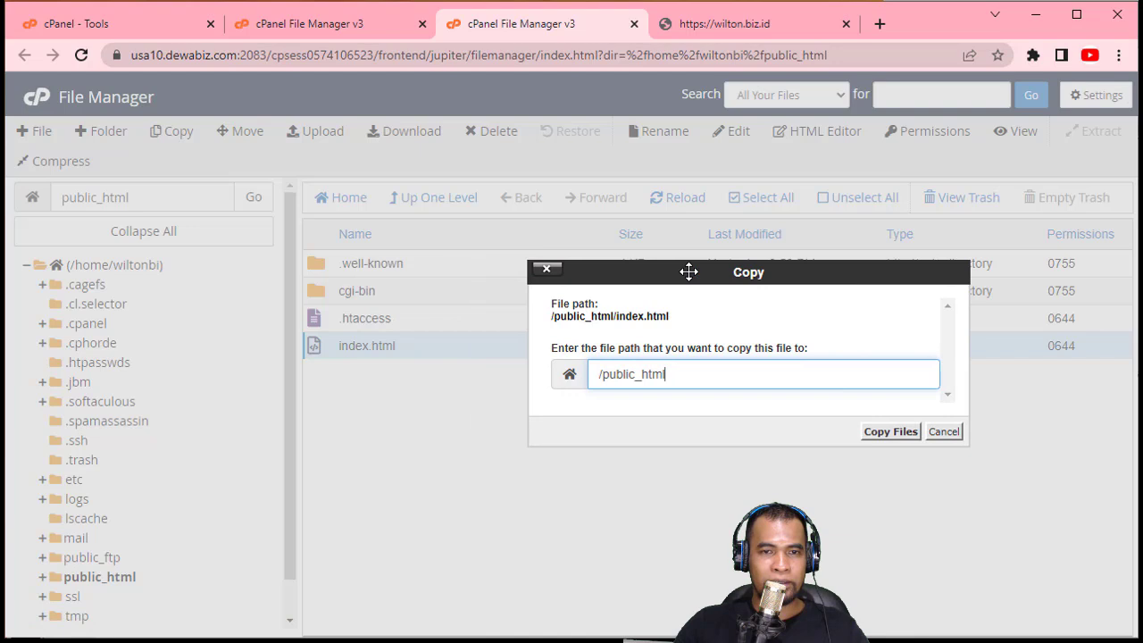
pyautogui.click(944, 433)
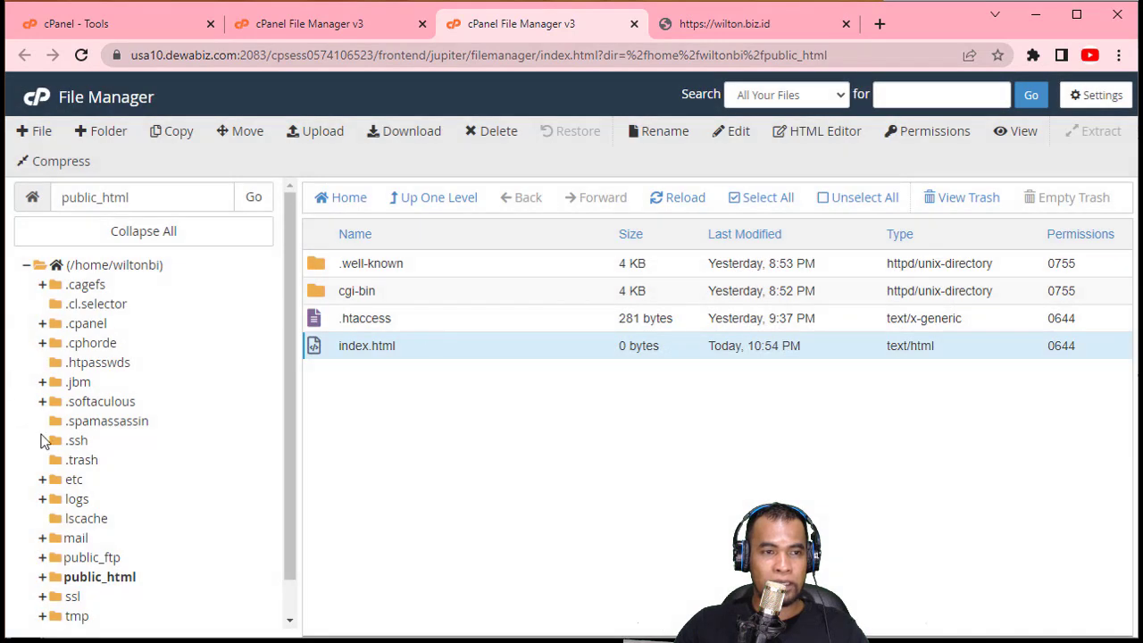
# Look into the .spamassassin and mail folders and return to the public_html listing
pyautogui.click(127, 424)
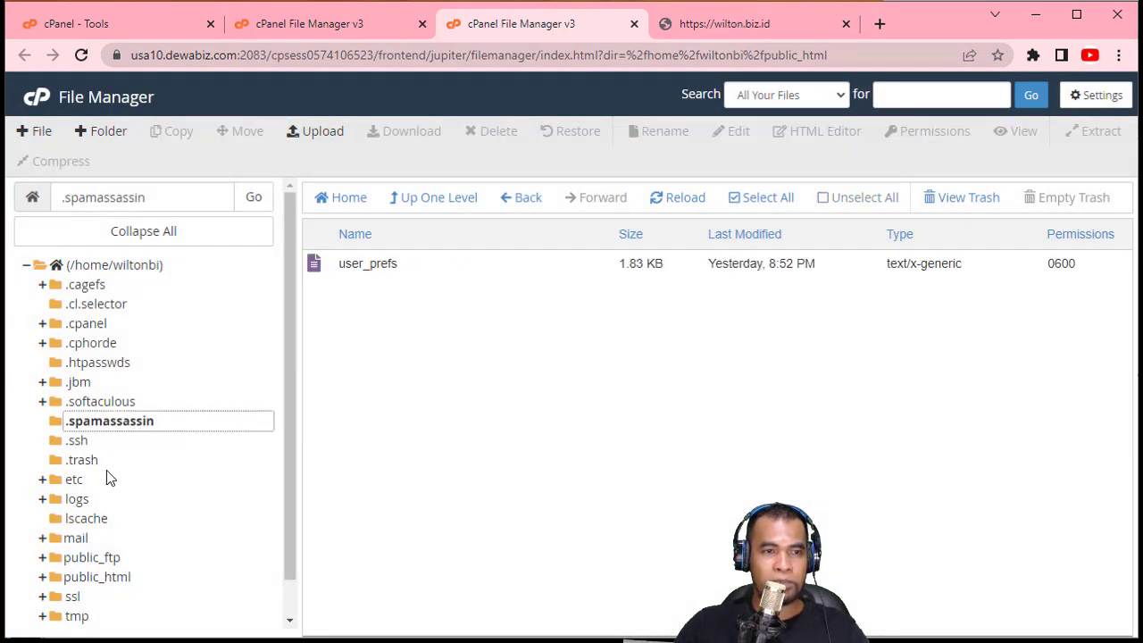
pyautogui.click(75, 539)
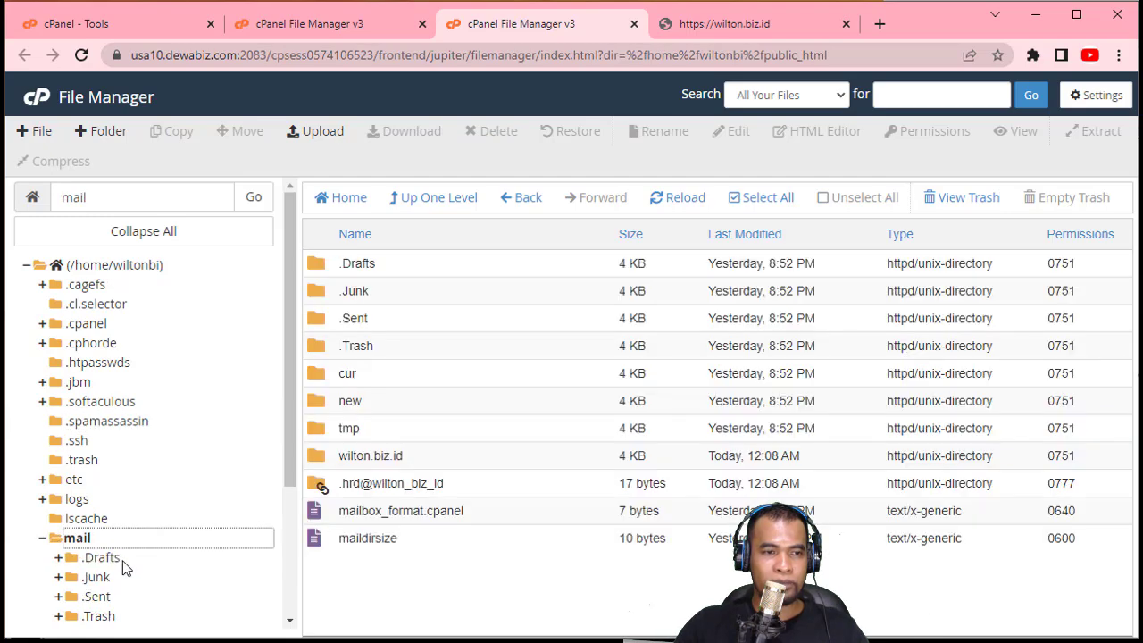
pyautogui.scroll(-3, 118, 552)
pyautogui.click(98, 538)
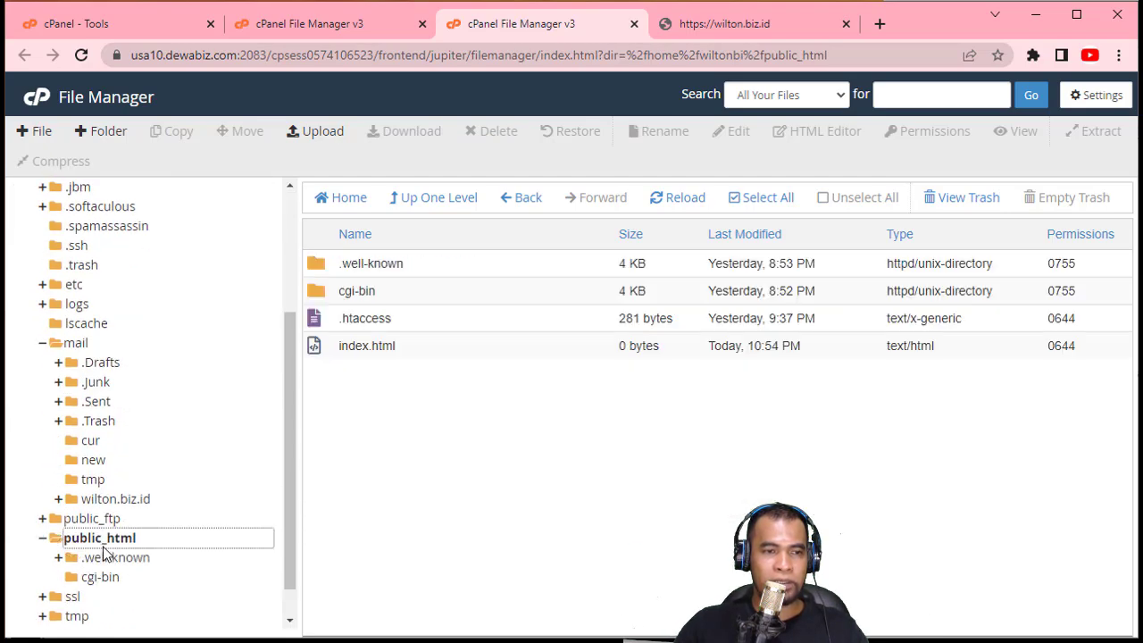
# Copy index.html from public_html to /public_html/cgi-bin and open the cgi-bin folder
pyautogui.click(424, 353)
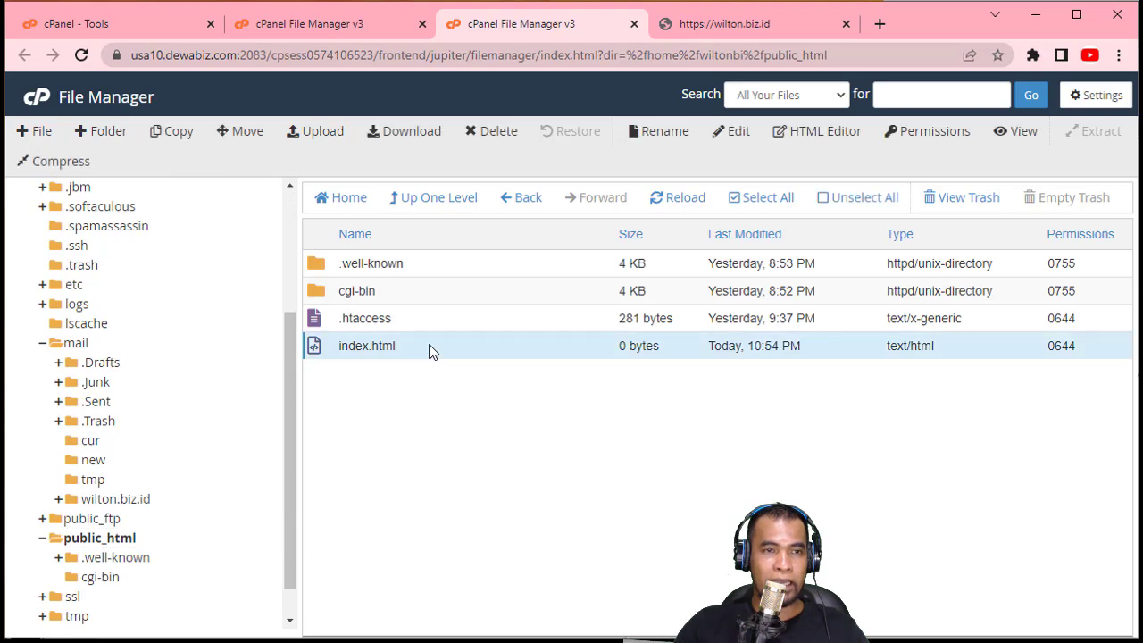
pyautogui.click(175, 134)
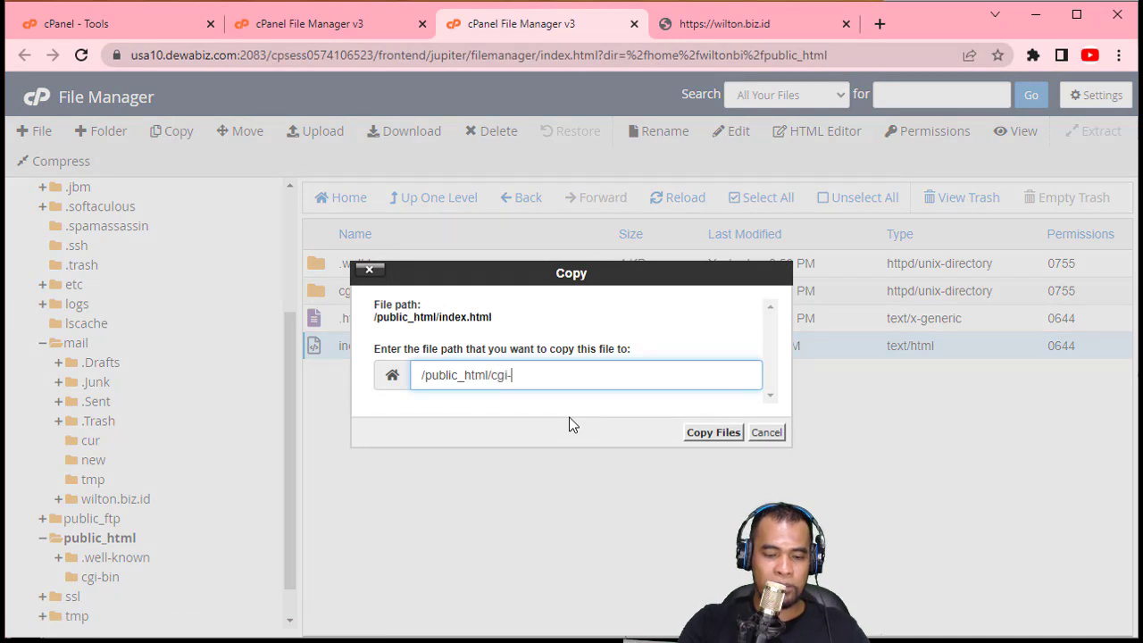
pyautogui.click(712, 432)
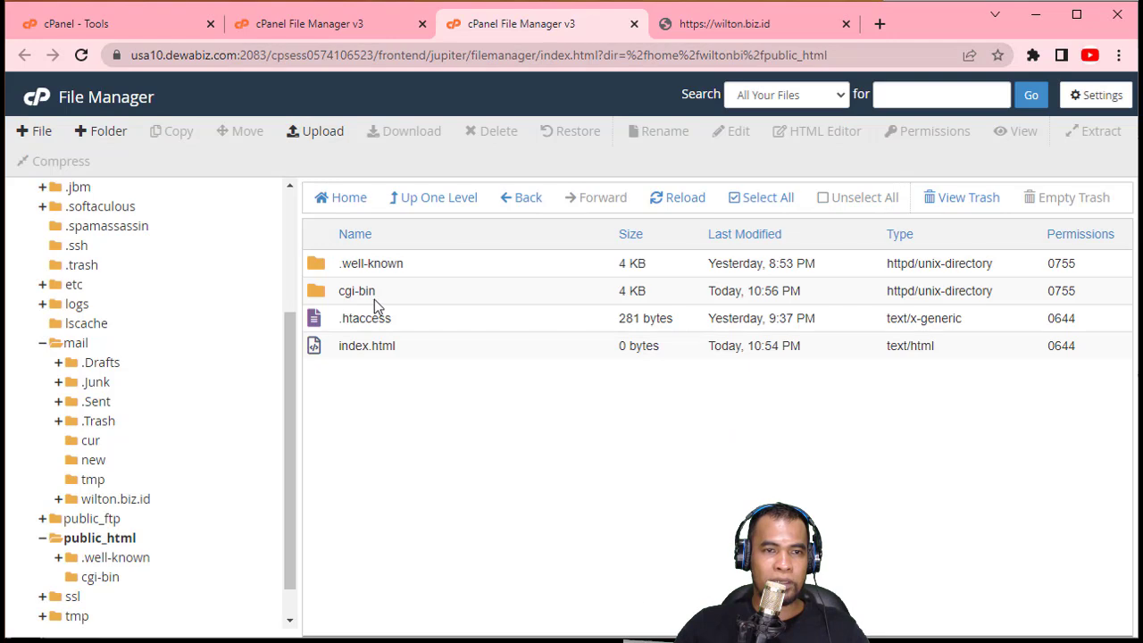
pyautogui.click(402, 301)
pyautogui.click(95, 579)
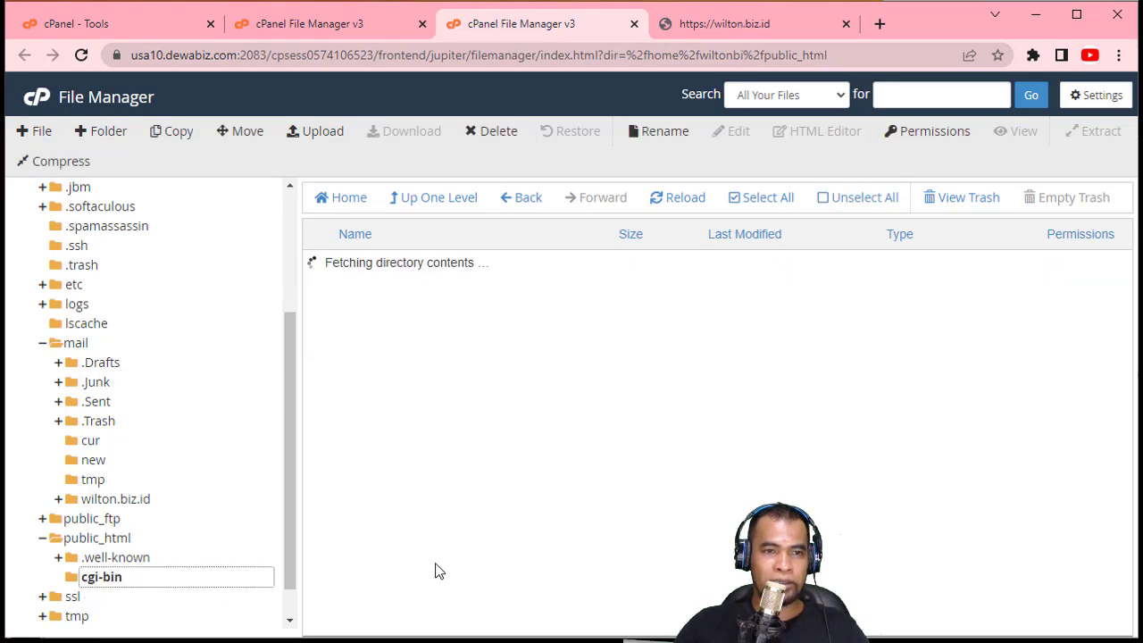
# Move index.html from cgi-bin to /public_ftp and open the public_ftp folder
pyautogui.click(445, 267)
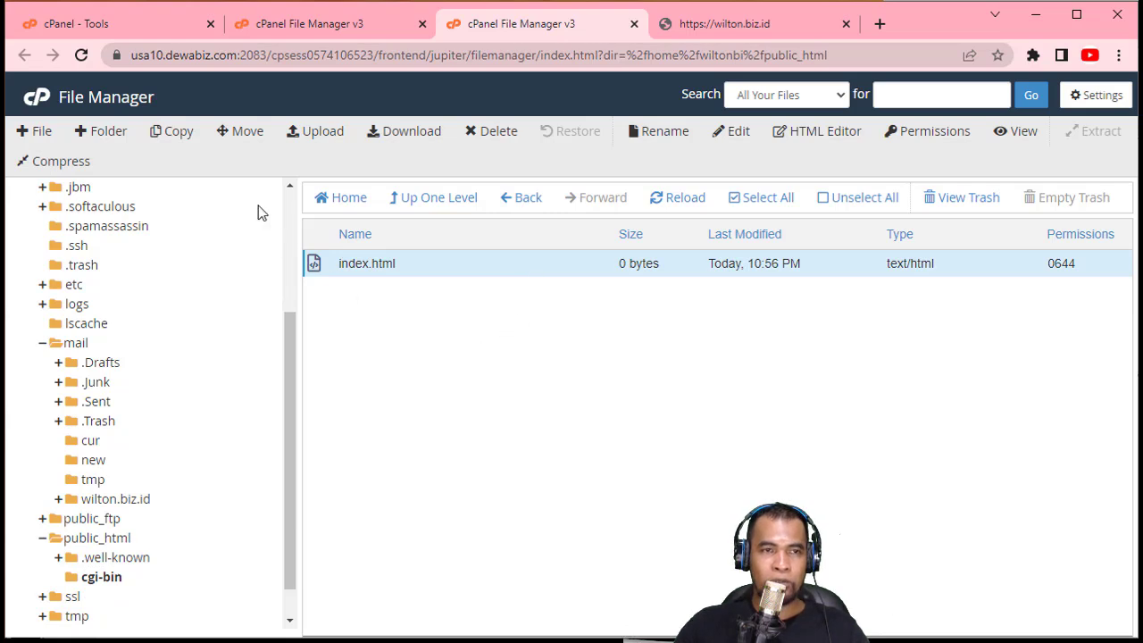
pyautogui.click(245, 139)
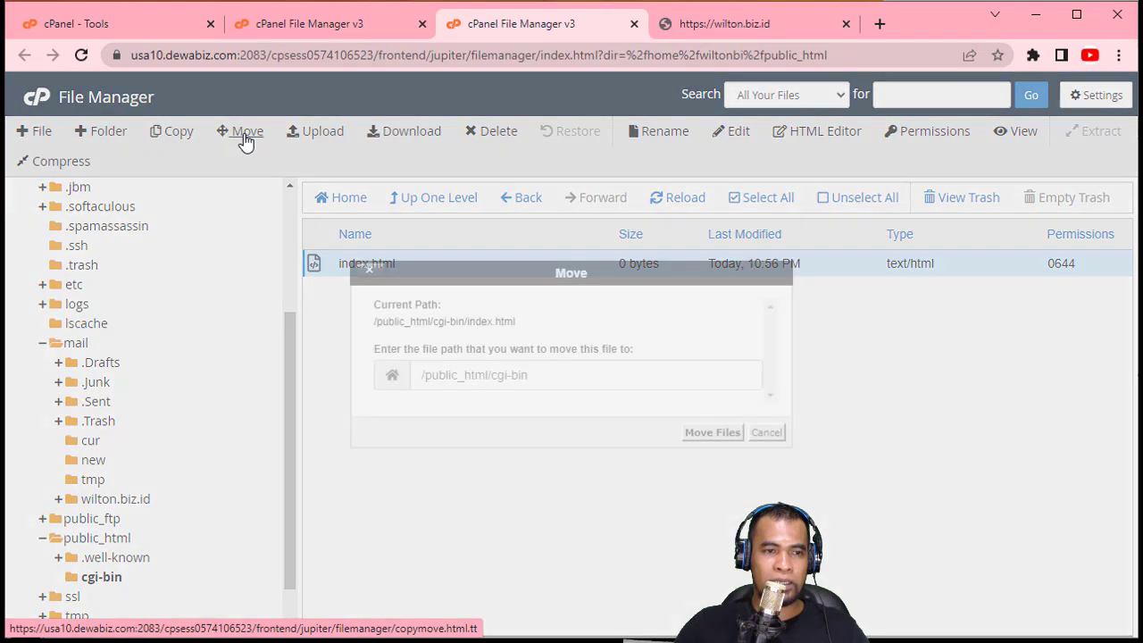
pyautogui.moveTo(466, 377); pyautogui.dragTo(650, 388)
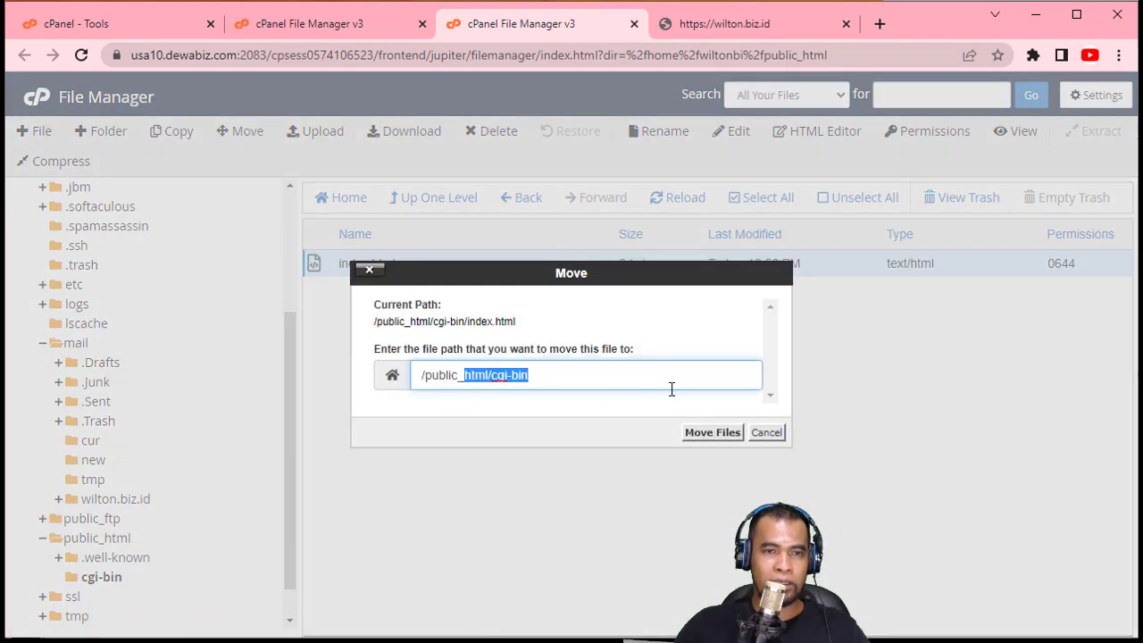
pyautogui.write('ftp')
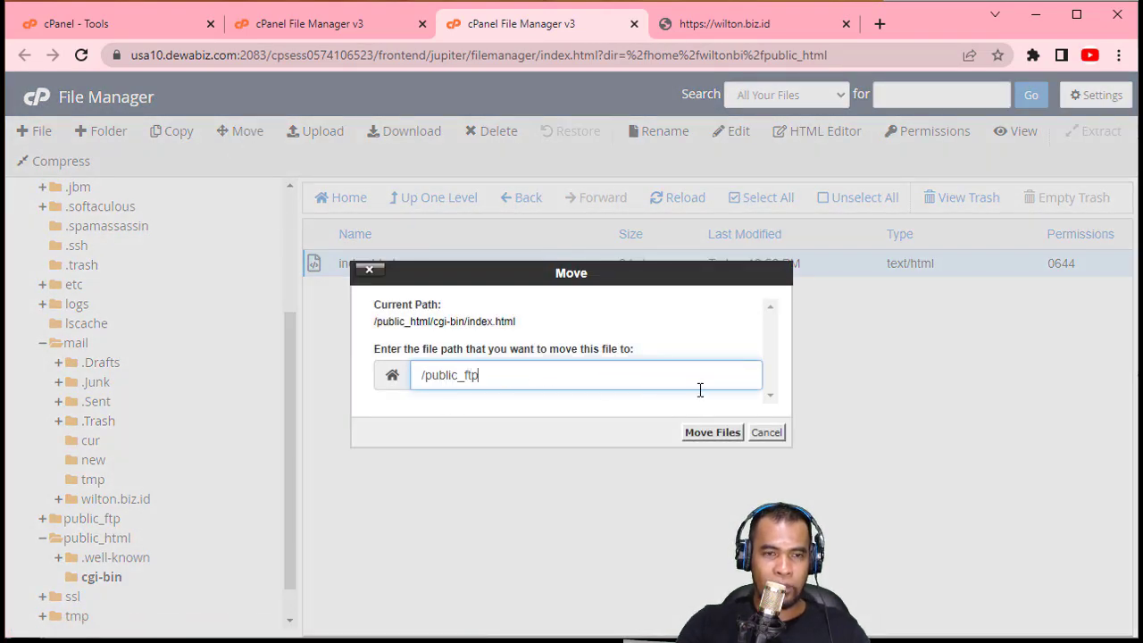
pyautogui.click(702, 432)
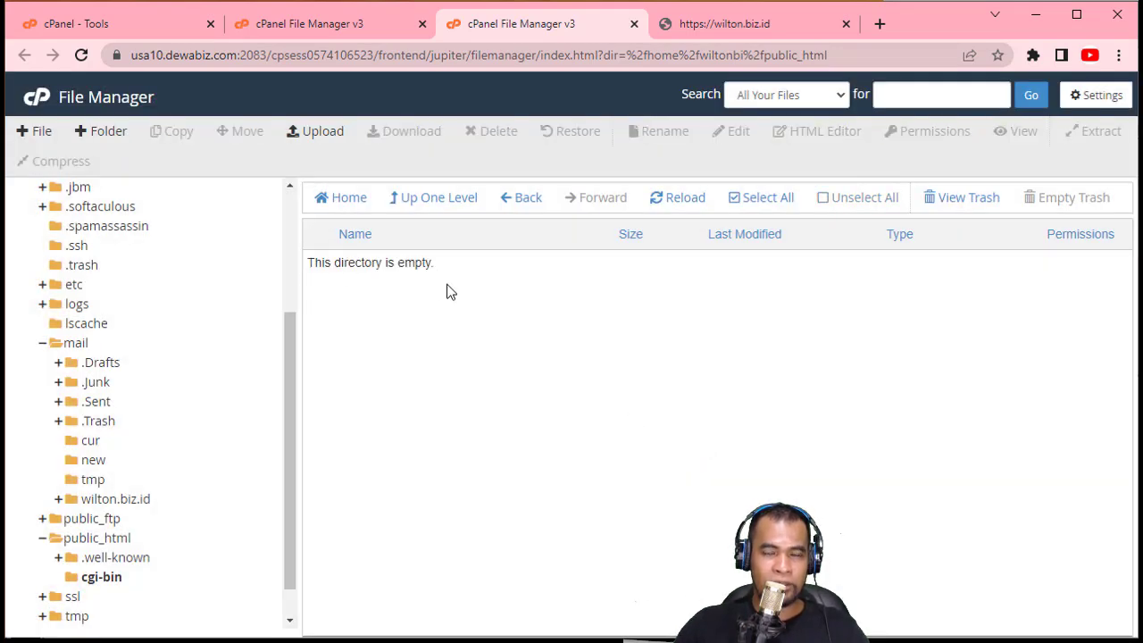
pyautogui.click(116, 520)
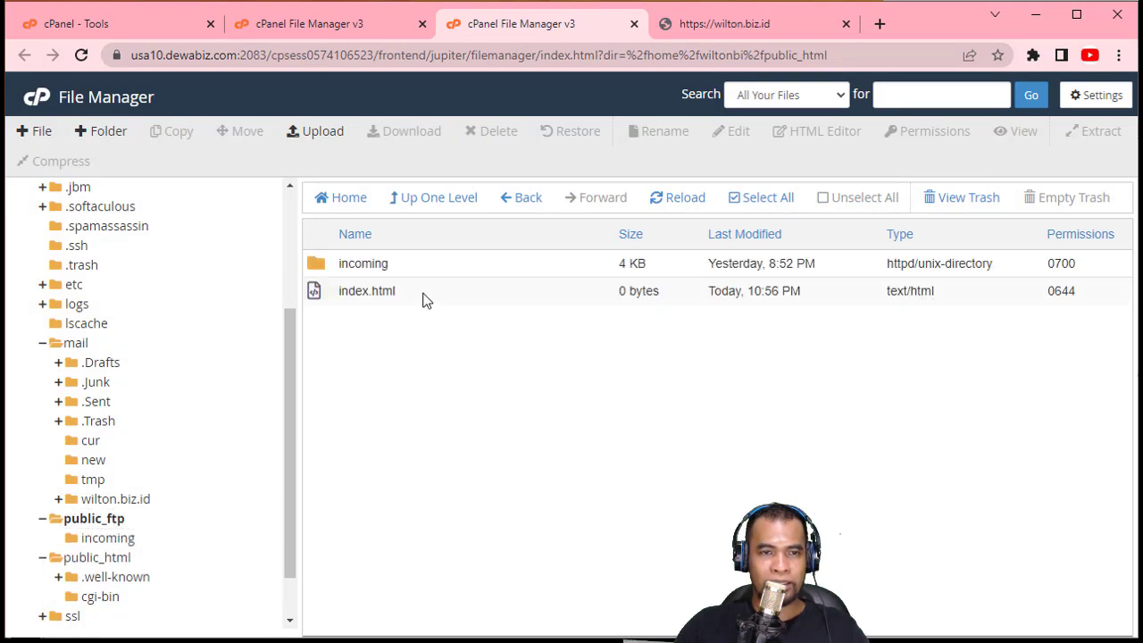
# Download index.html from the public_ftp folder and dismiss the browser's download bar
pyautogui.click(425, 300)
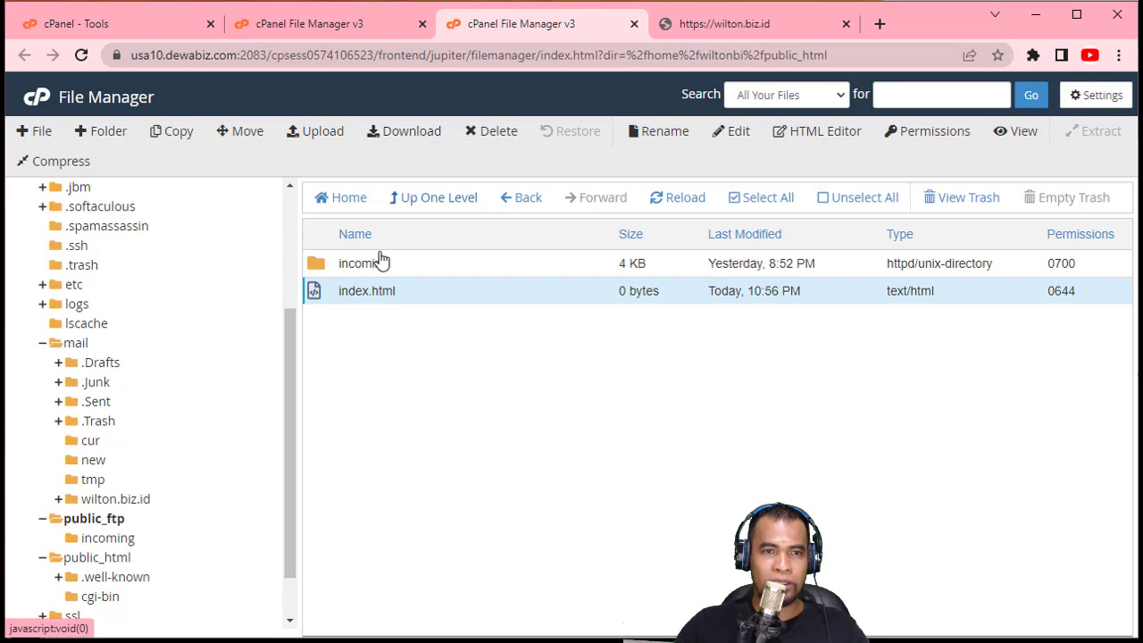
pyautogui.click(402, 142)
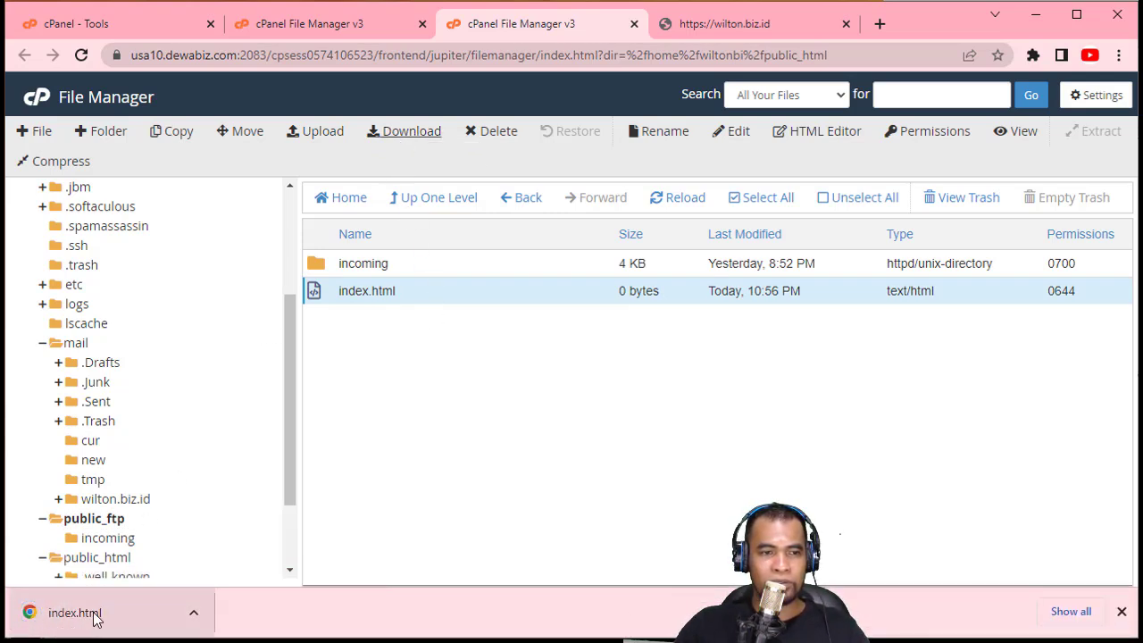
pyautogui.click(1120, 612)
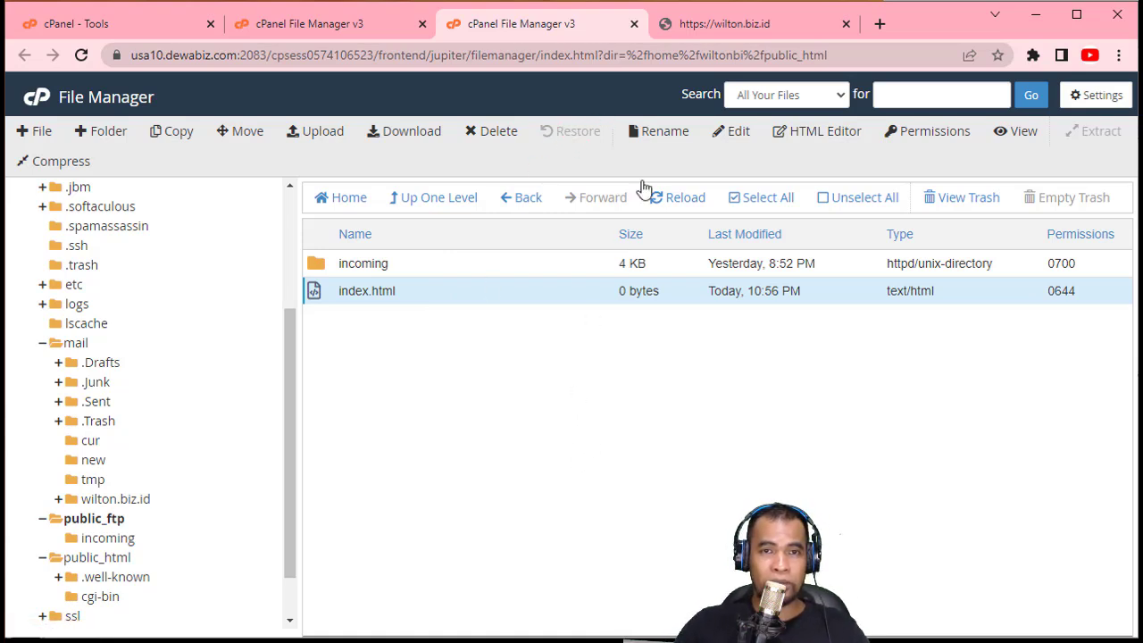
# Rename index.html in the public_ftp folder to index.php and select the renamed file
pyautogui.click(664, 134)
pyautogui.click(483, 371)
pyautogui.press('BackSpace')
pyautogui.press('BackSpace')
pyautogui.press('BackSpace')
pyautogui.press('BackSpace')
pyautogui.write('php')
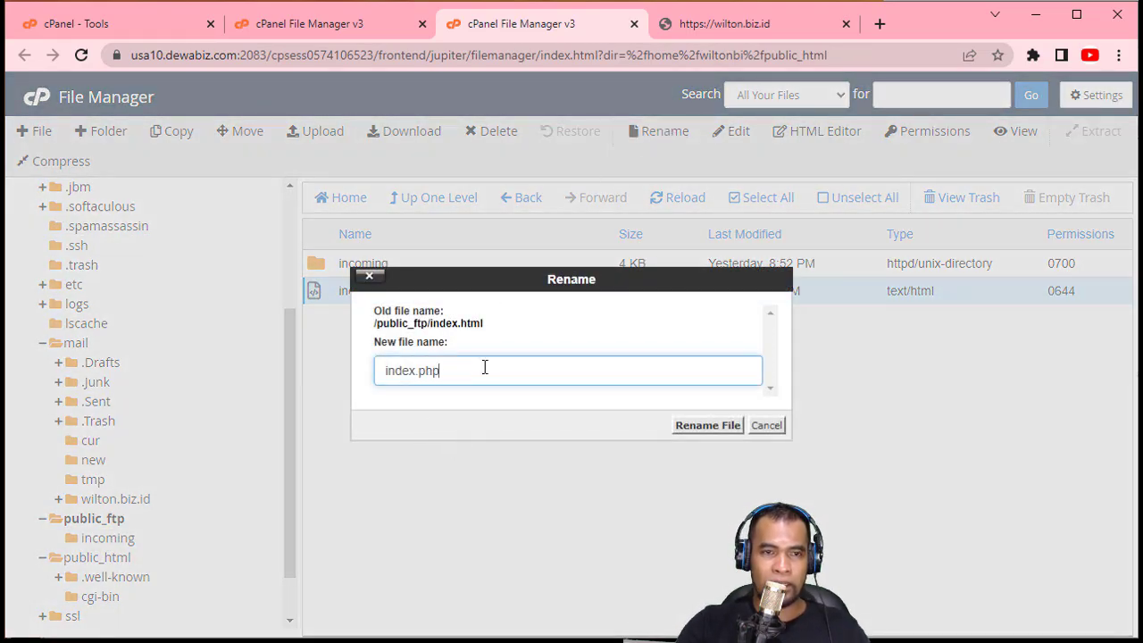
pyautogui.click(707, 425)
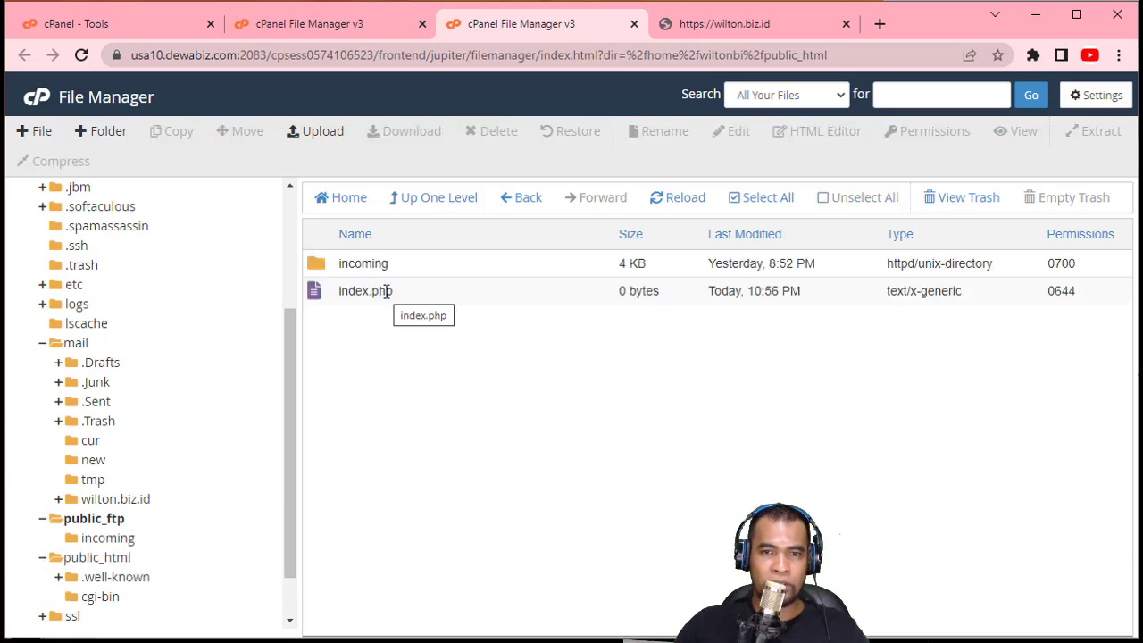
pyautogui.click(421, 296)
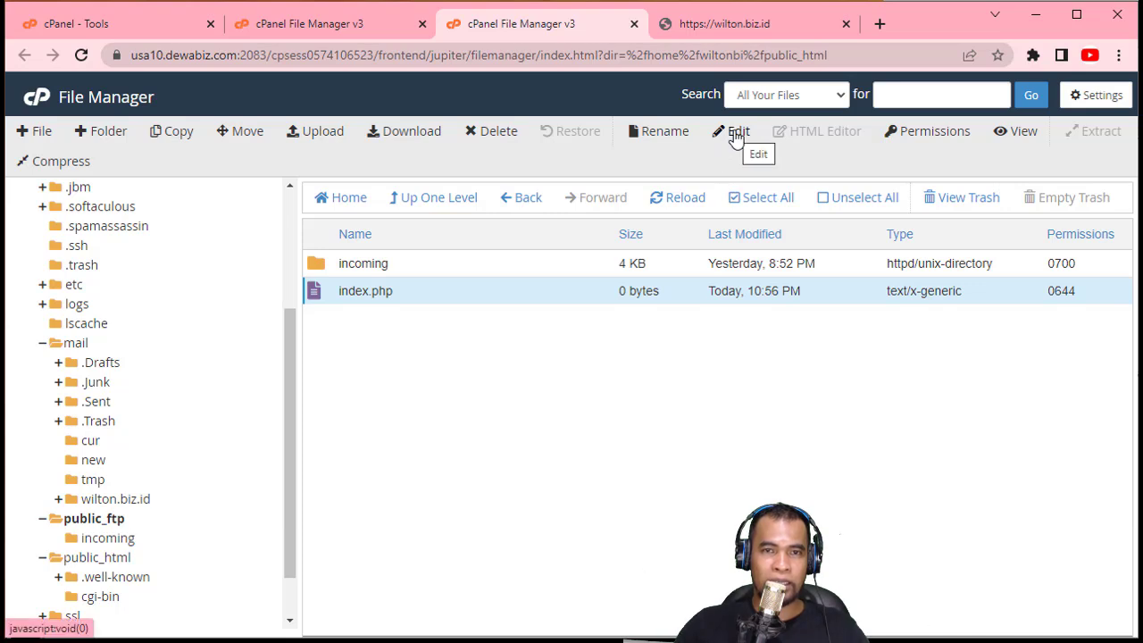
# Open index.html from the public_html folder for editing in the plain code editor
pyautogui.click(116, 559)
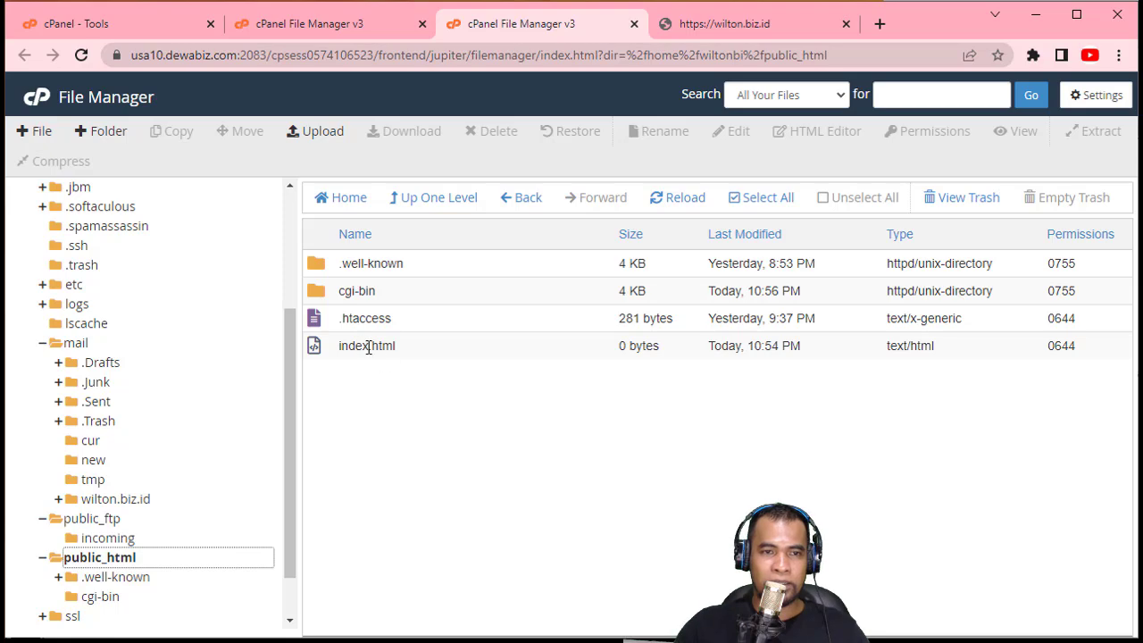
pyautogui.click(454, 353)
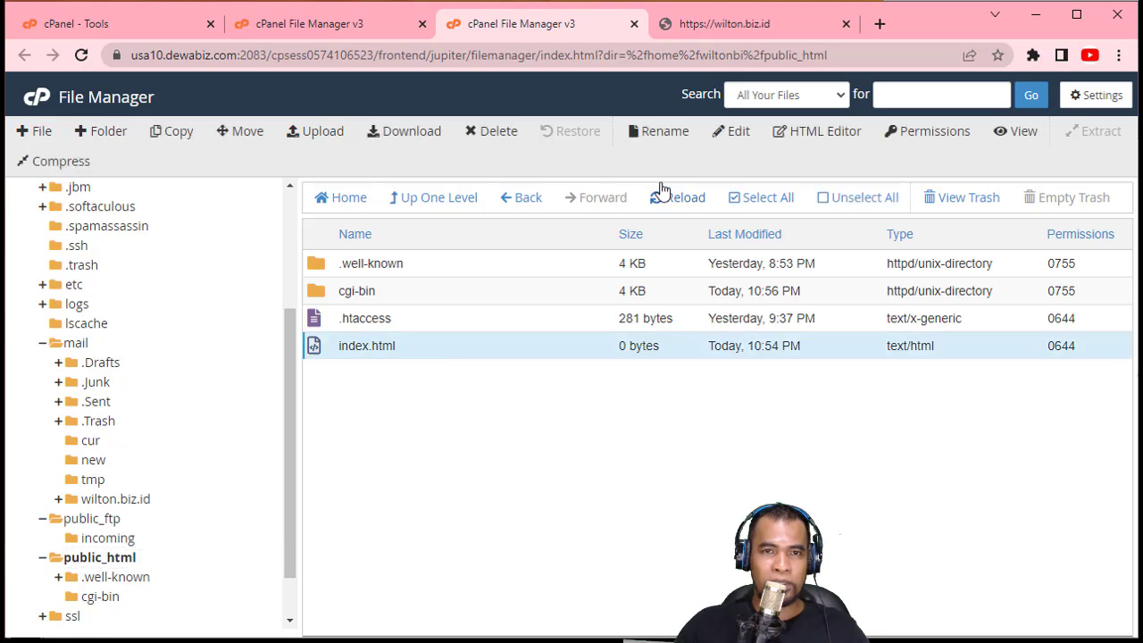
pyautogui.click(731, 134)
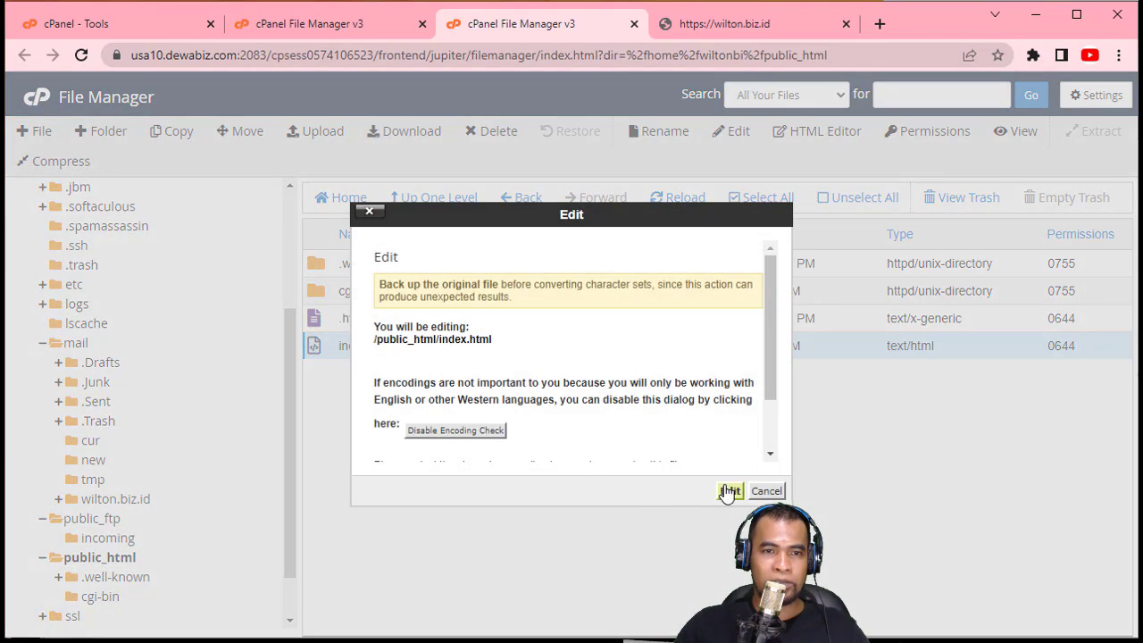
pyautogui.click(730, 492)
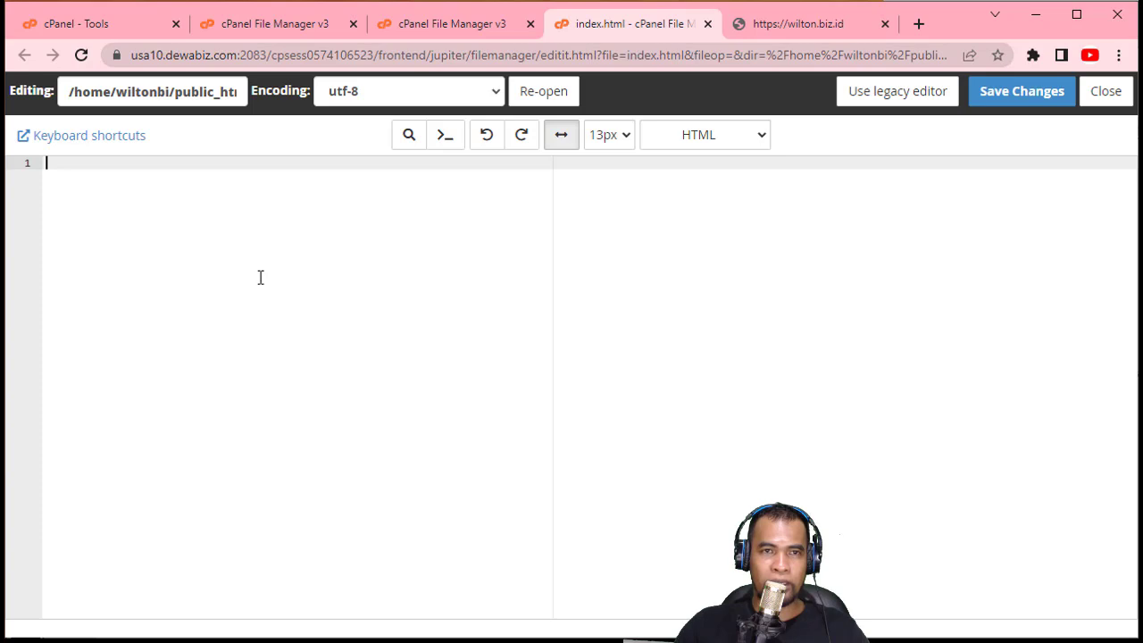
# Open public_html's index.html in the HTML Editor and place its tab after the code editor tab
pyautogui.click(465, 26)
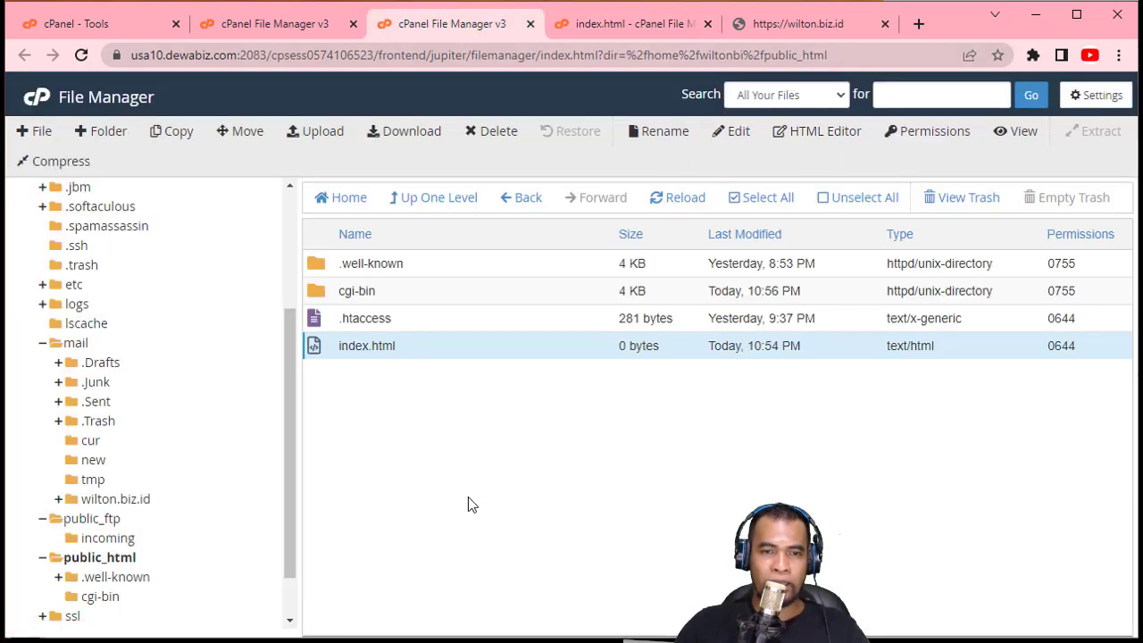
pyautogui.click(816, 140)
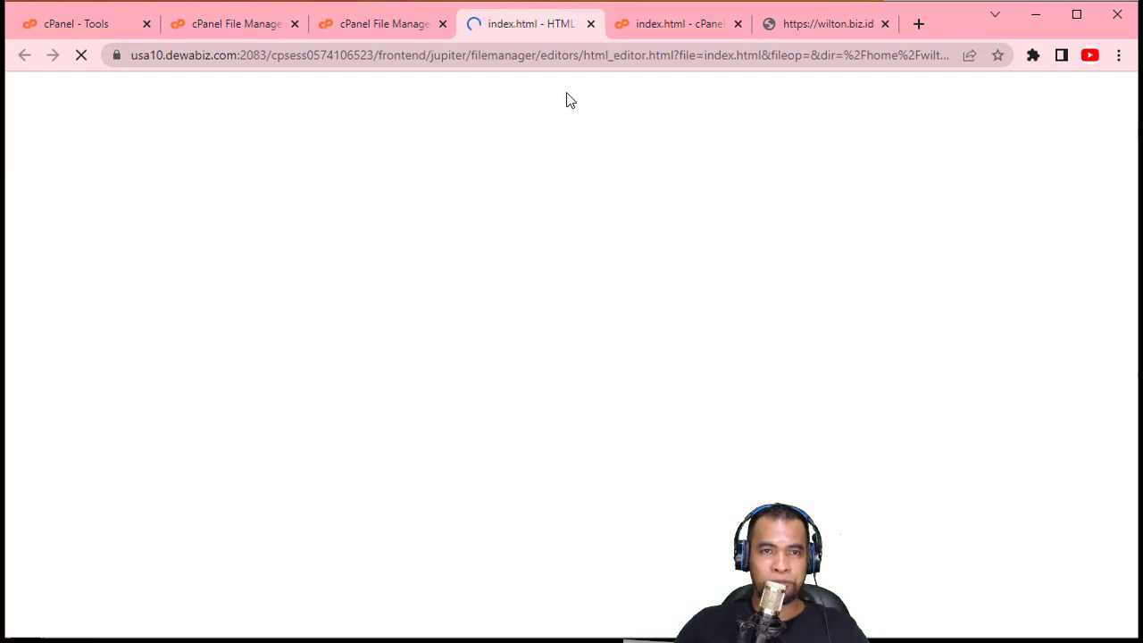
pyautogui.moveTo(516, 31); pyautogui.dragTo(653, 30)
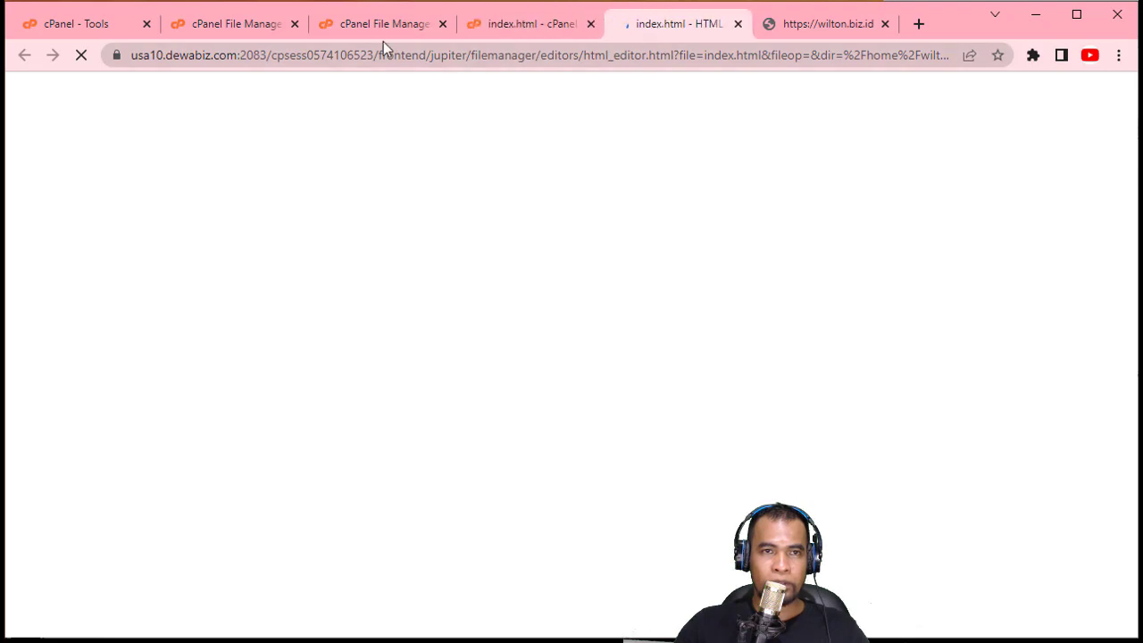
# Review the HTML Editor dialog's serving URL options for index.html and close it without opening another editor
pyautogui.click(365, 26)
pyautogui.click(827, 134)
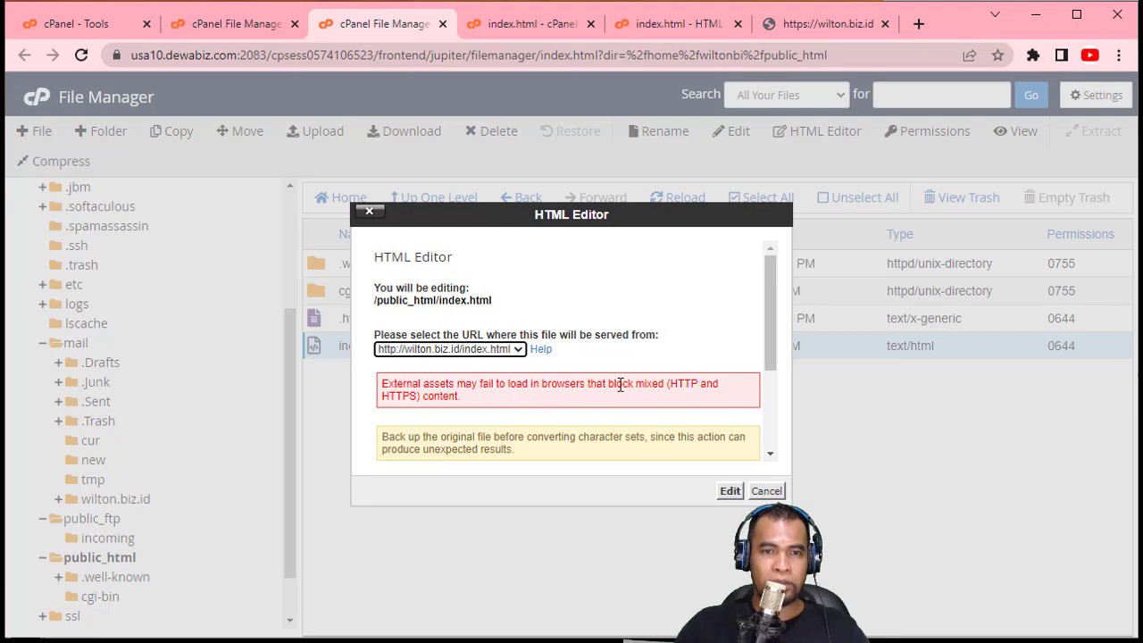
pyautogui.click(765, 490)
# Enter the text "Huruf tebal" in the body of index.html in the HTML Editor
pyautogui.click(678, 24)
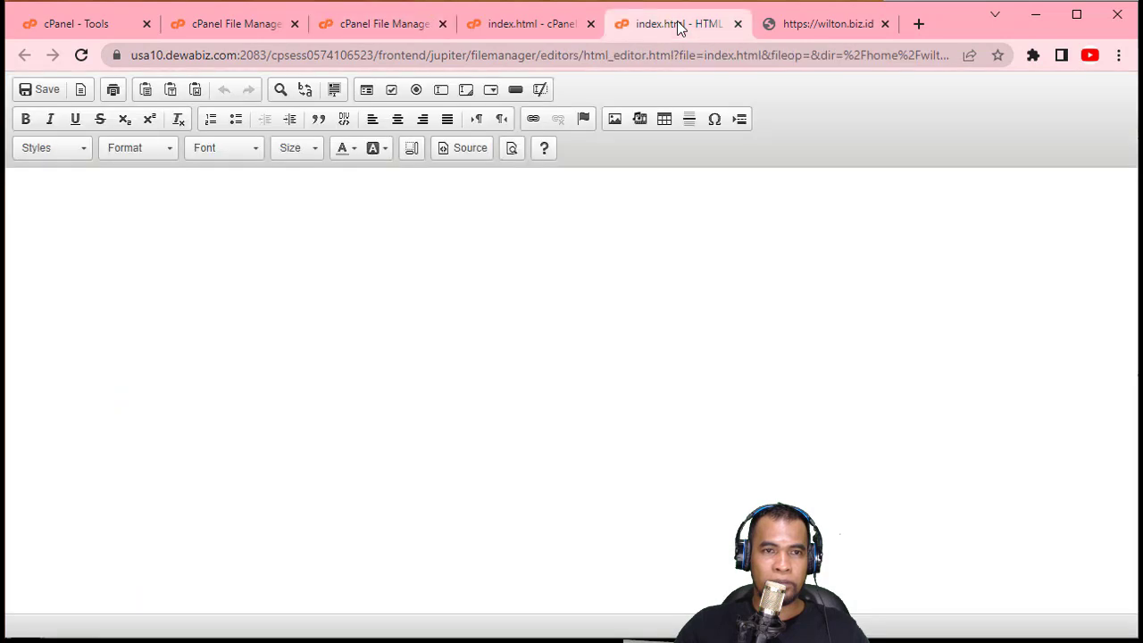
pyautogui.click(418, 369)
pyautogui.write('Huruf tebal')
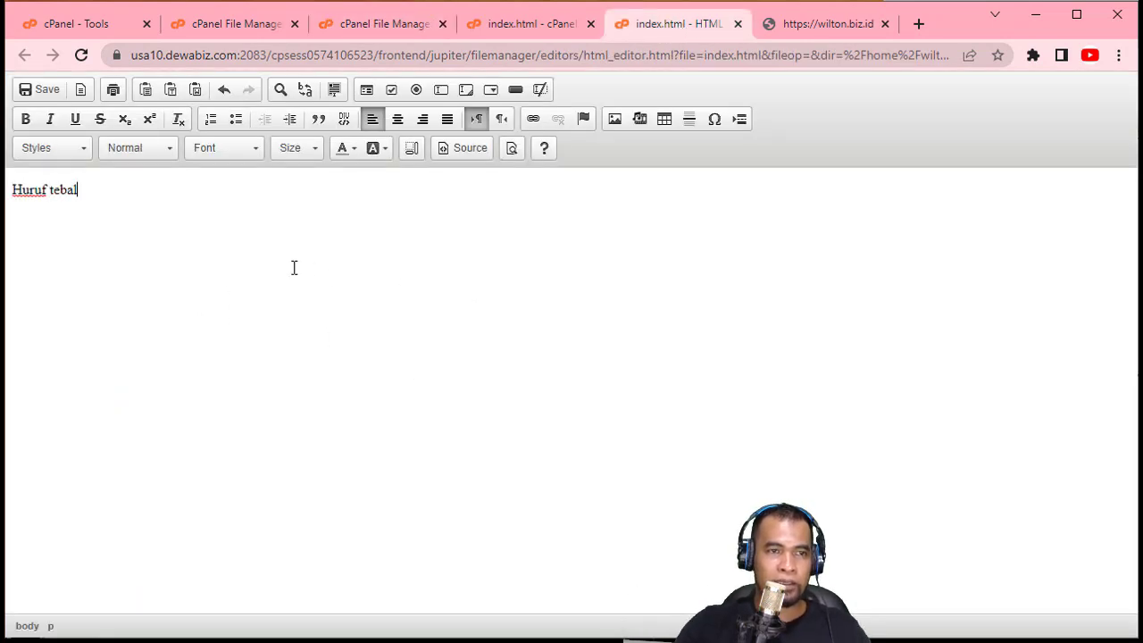
# Make the word "Huruf" bold in the HTML Editor
pyautogui.doubleClick(27, 189)
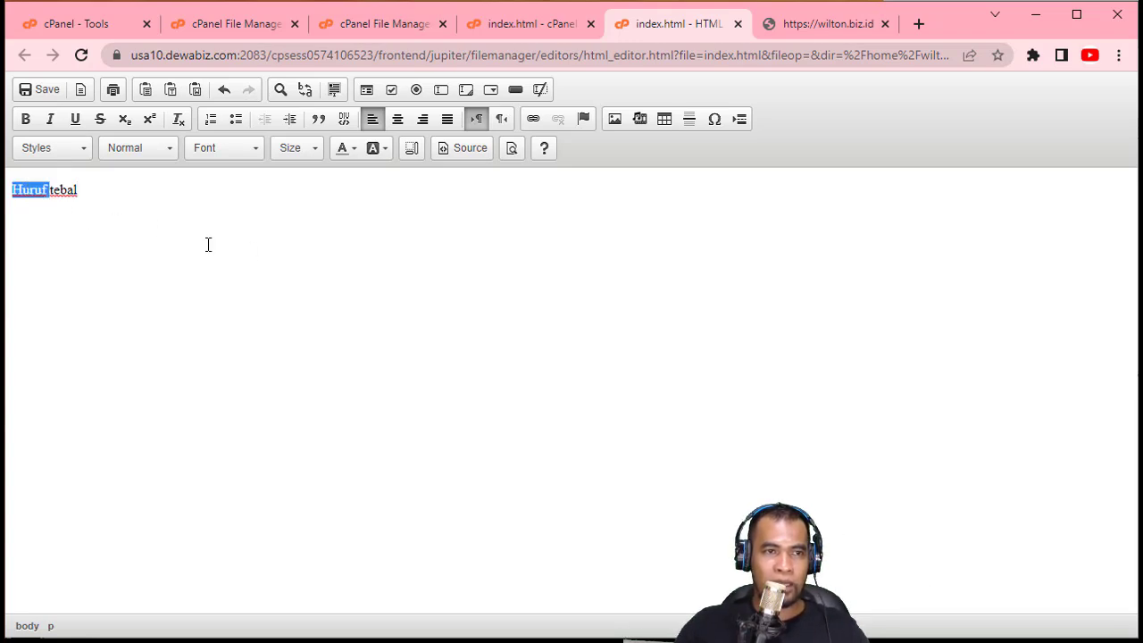
pyautogui.click(25, 119)
pyautogui.click(190, 243)
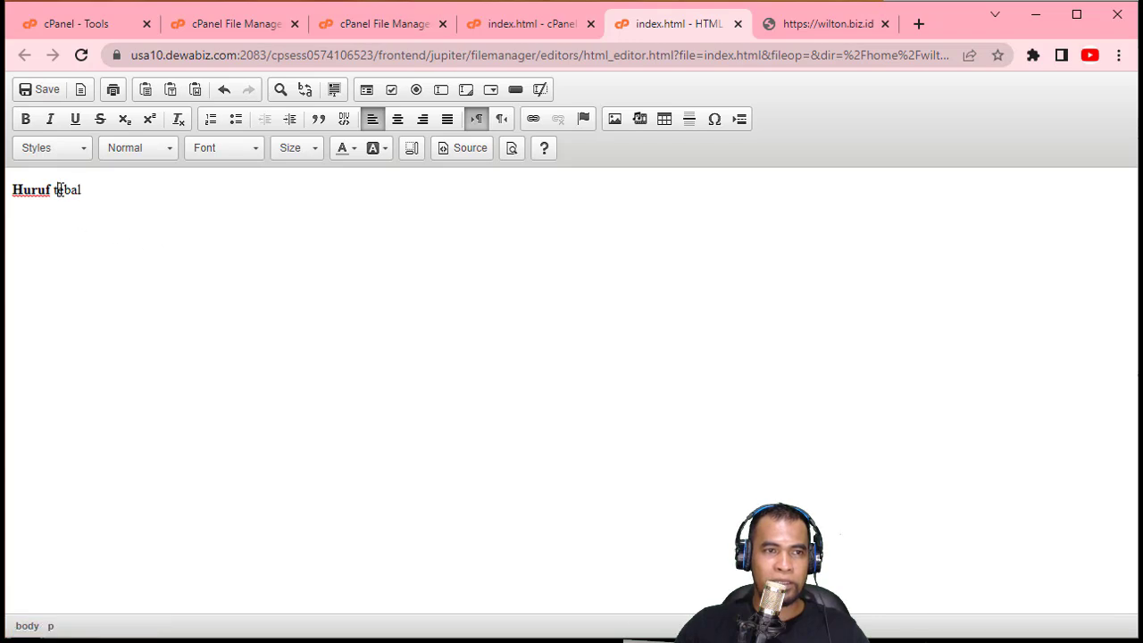
pyautogui.write('ini hyperlink')
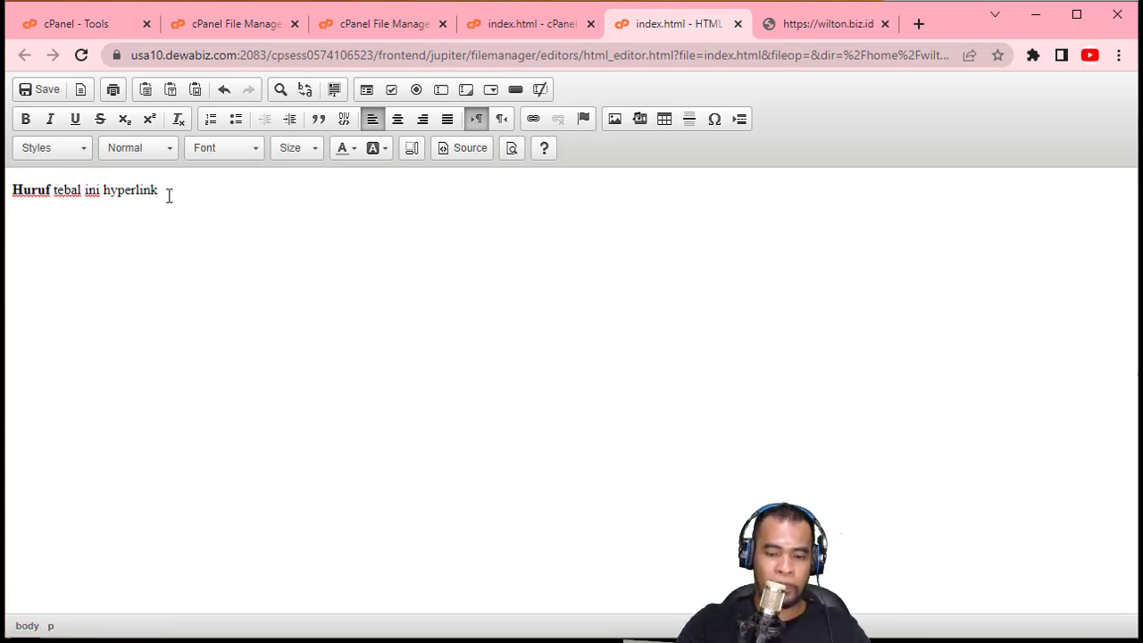
pyautogui.hotkey('shift', 'Left')
pyautogui.hotkey('shift', 'Left')
pyautogui.hotkey('shift', 'Left')
pyautogui.hotkey('shift', 'Left')
pyautogui.hotkey('shift', 'Left')
pyautogui.hotkey('shift', 'Left')
pyautogui.hotkey('shift', 'Left')
pyautogui.hotkey('shift', 'Left')
pyautogui.hotkey('shift', 'Left')
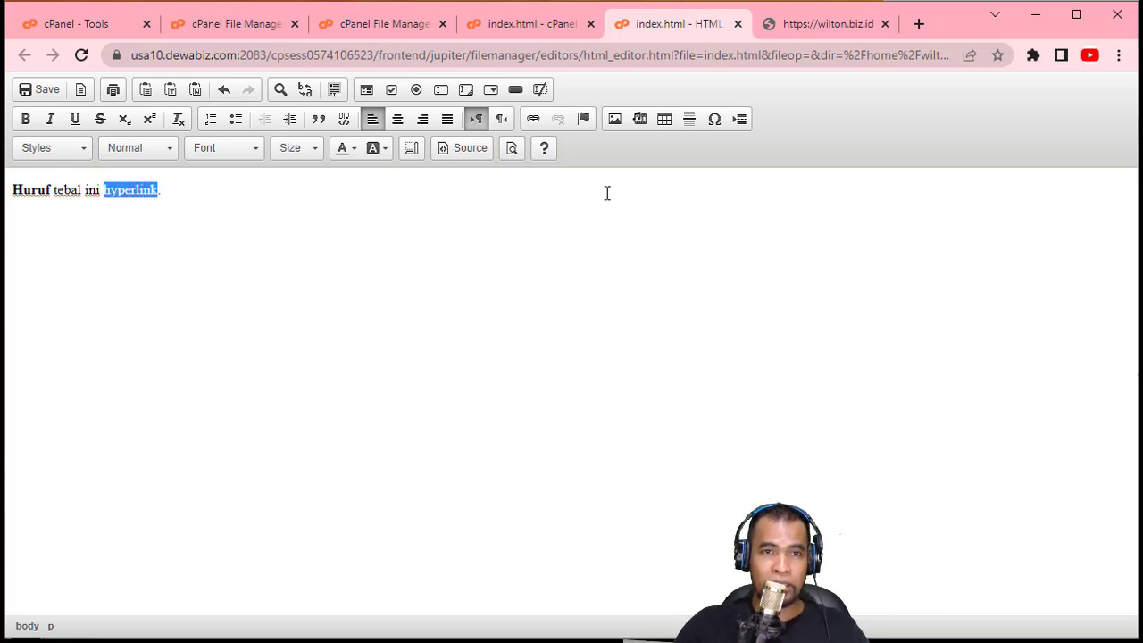
pyautogui.click(534, 120)
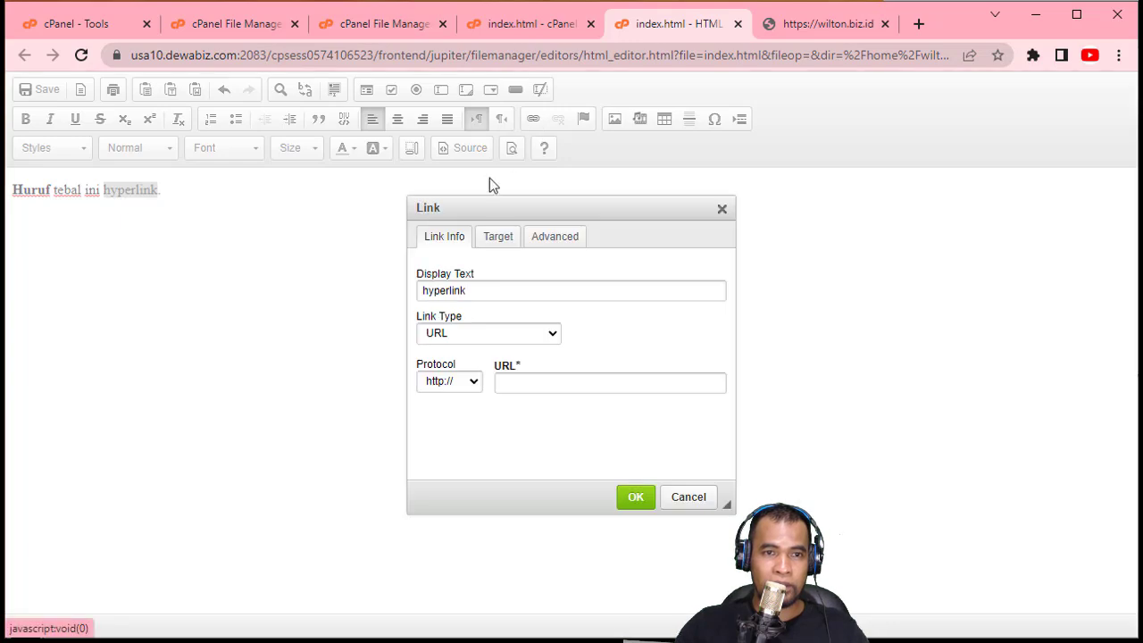
pyautogui.click(542, 380)
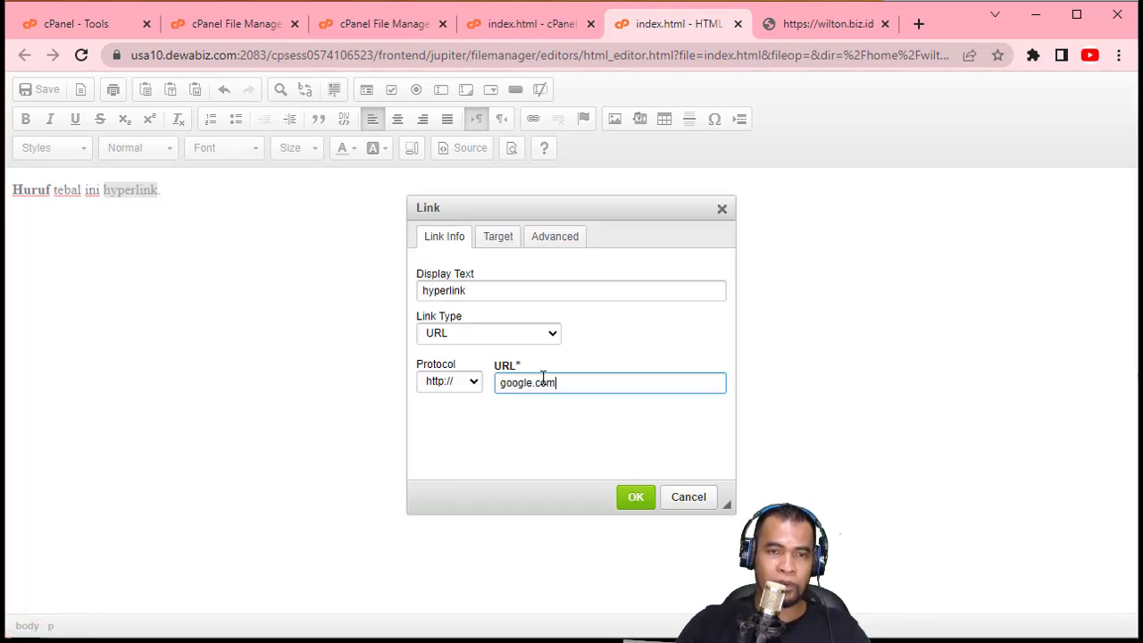
pyautogui.click(634, 502)
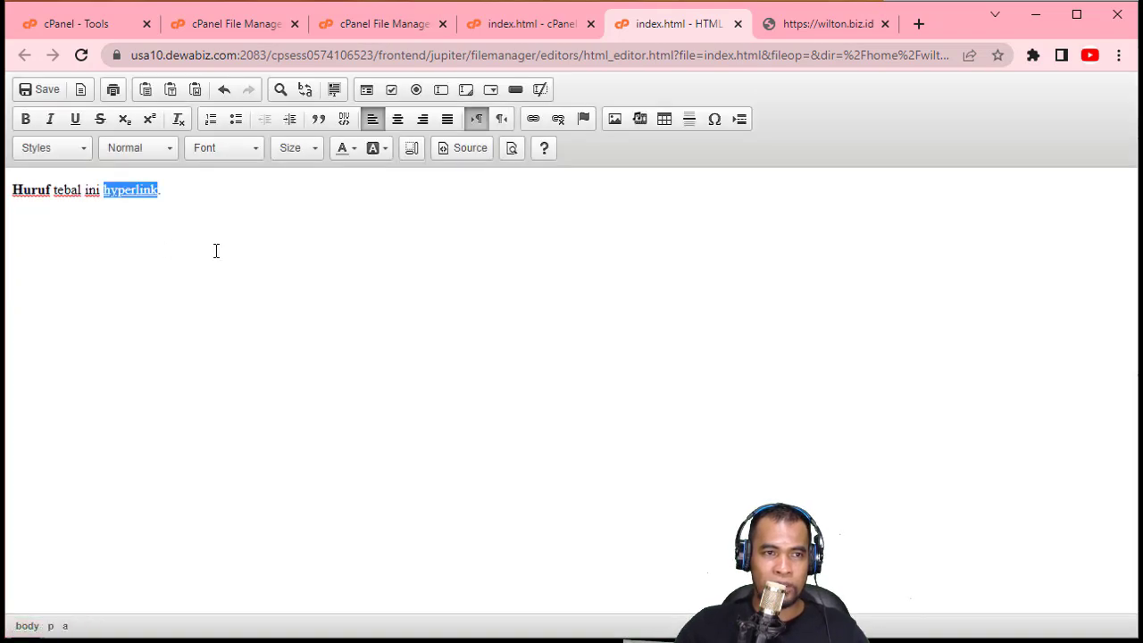
pyautogui.click(308, 280)
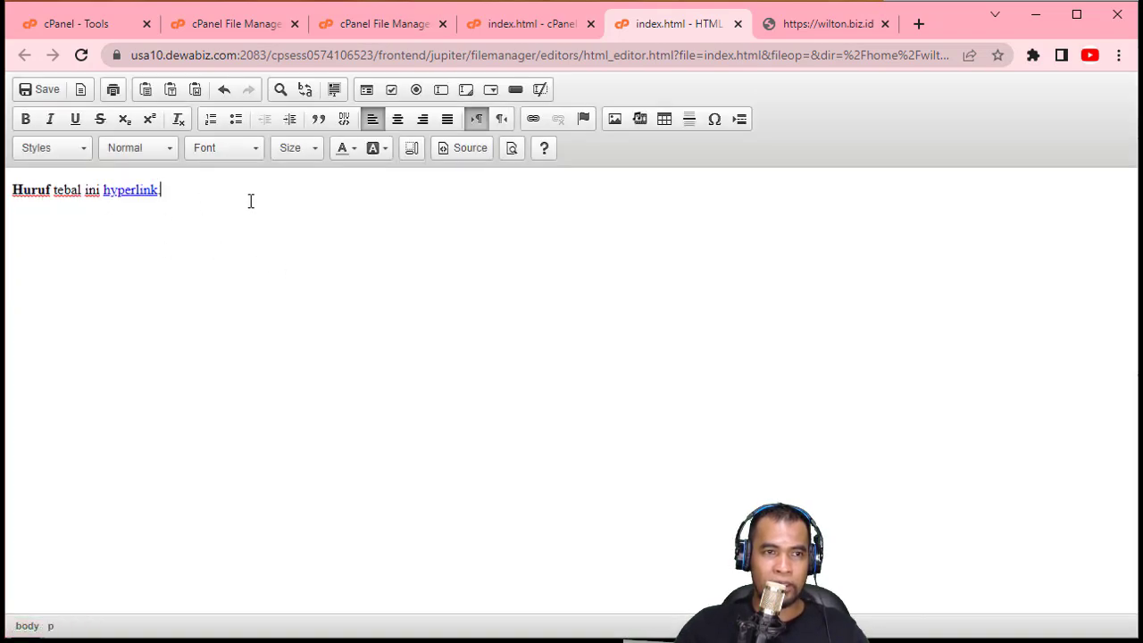
# Center the whole text line and insert two empty paragraphs above it
pyautogui.hotkey('ctrl', 'a')
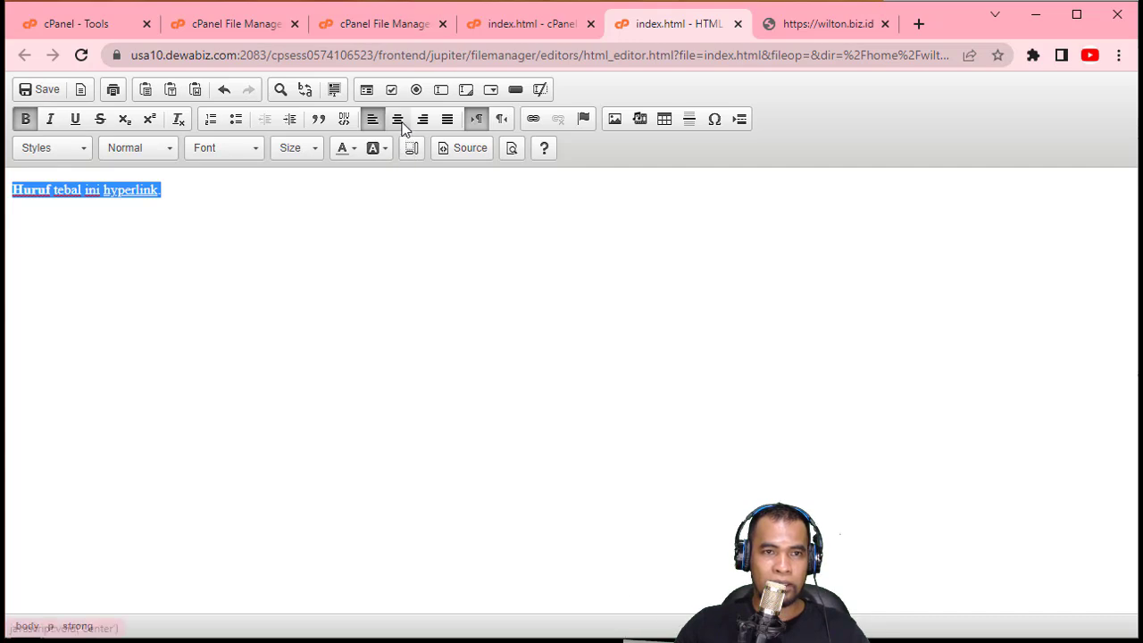
pyautogui.click(399, 120)
pyautogui.click(691, 409)
pyautogui.click(492, 189)
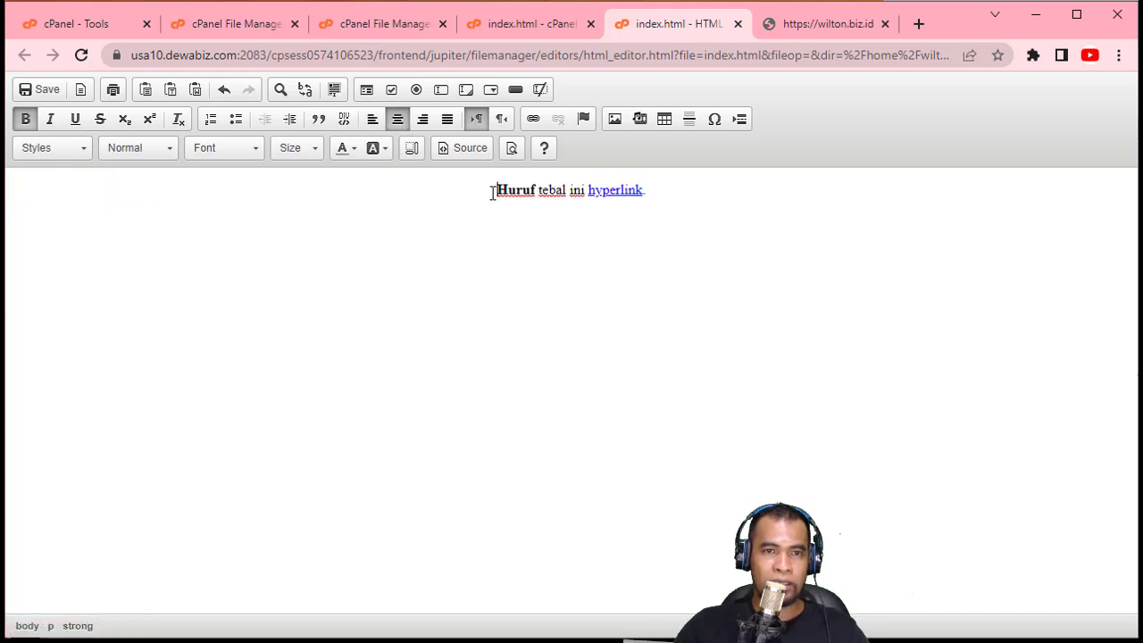
pyautogui.press('Return')
pyautogui.press('Return')
# Add the line "Ini Title" below the hyperlink line and format it as Heading 1
pyautogui.click(676, 304)
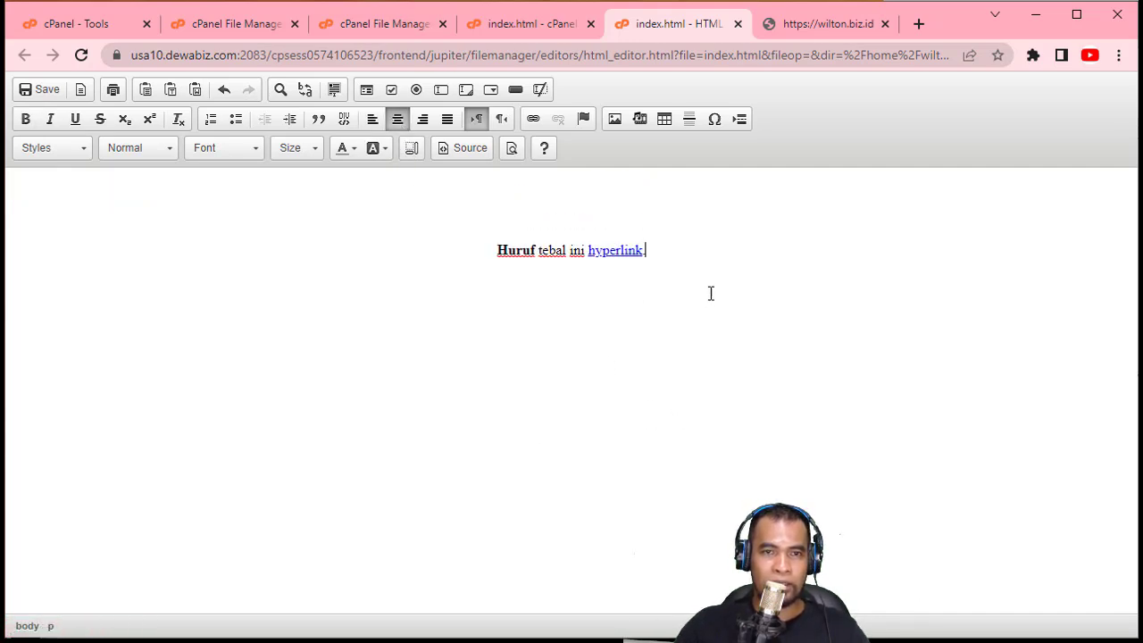
pyautogui.write('Ini Title')
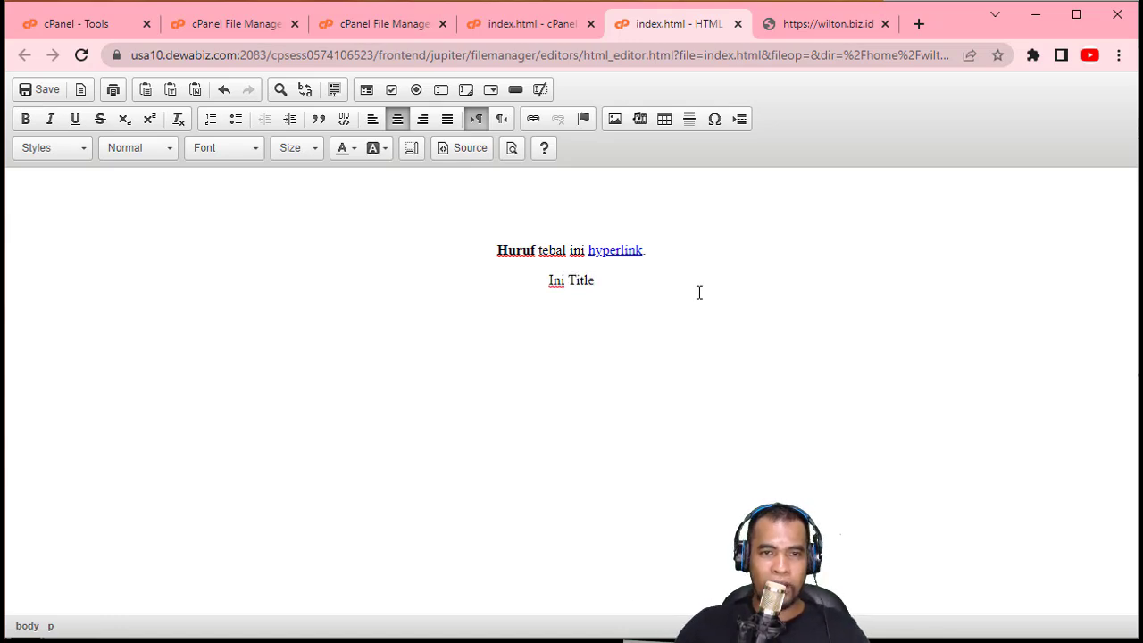
pyautogui.moveTo(638, 288); pyautogui.dragTo(515, 277)
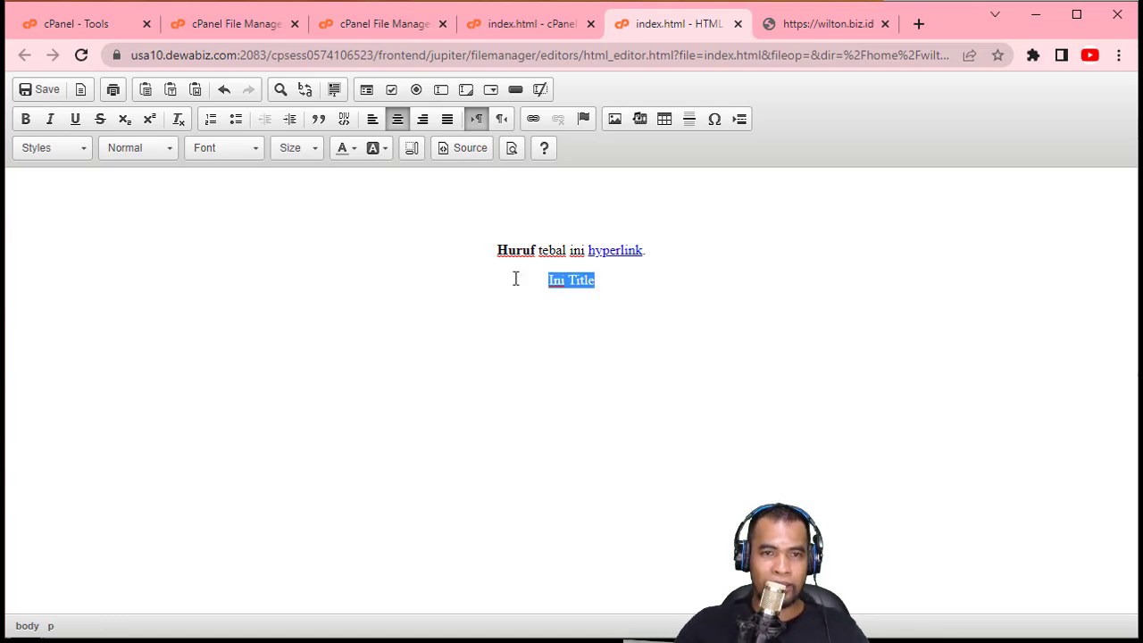
pyautogui.click(47, 156)
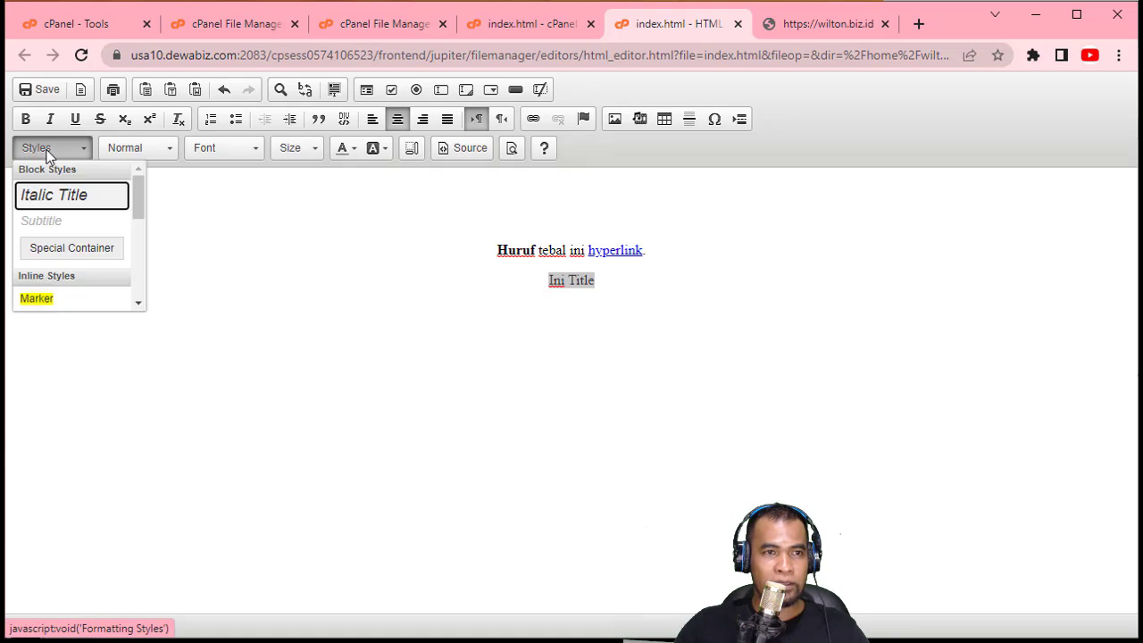
pyautogui.click(234, 193)
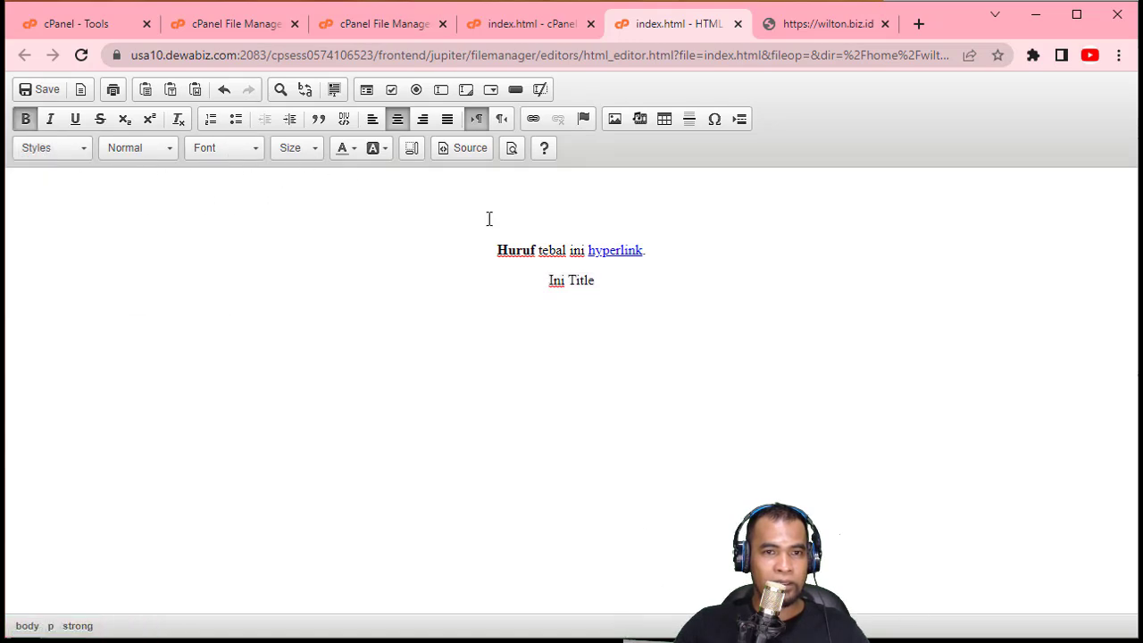
pyautogui.moveTo(645, 282); pyautogui.dragTo(437, 278)
pyautogui.click(149, 147)
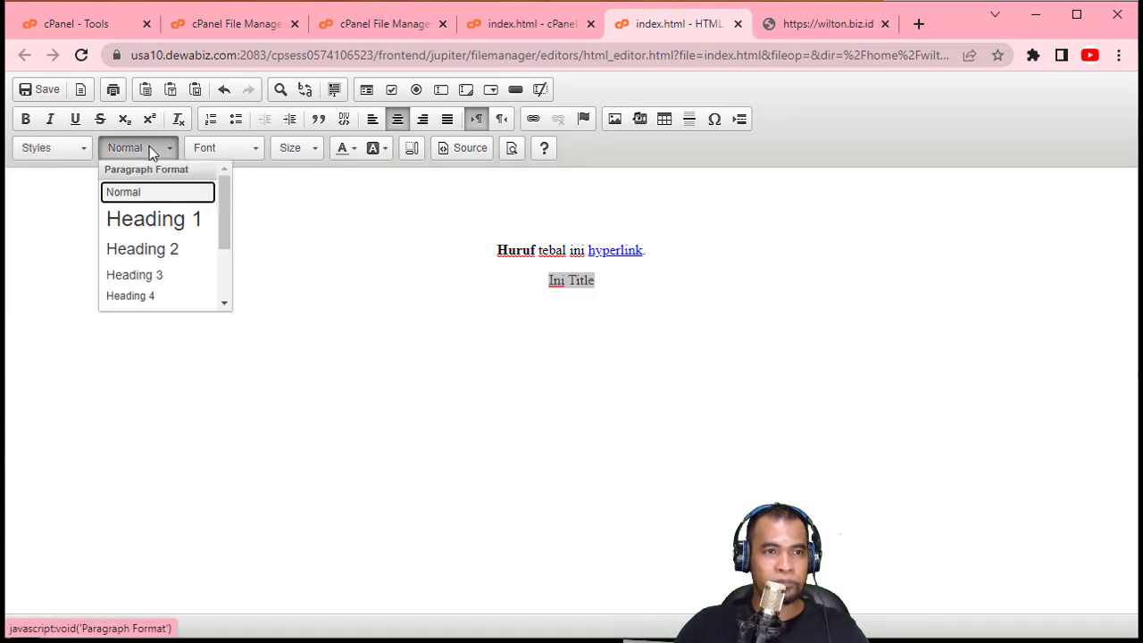
pyautogui.click(184, 229)
pyautogui.click(865, 418)
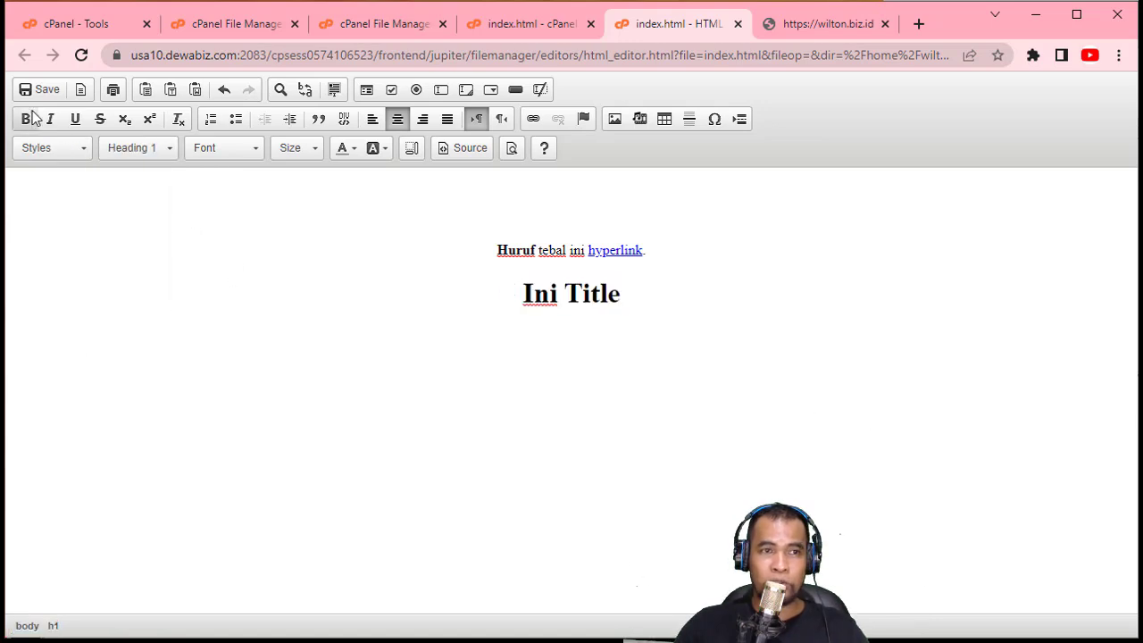
# Save index.html in the HTML Editor and close both the plain code editor and HTML Editor tabs
pyautogui.click(512, 28)
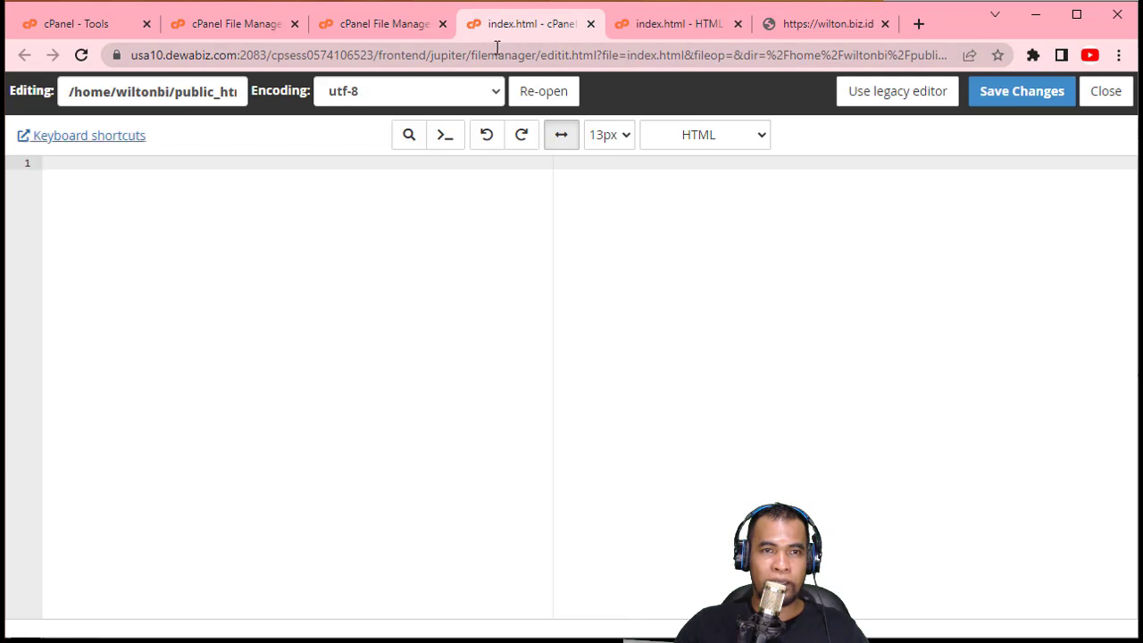
pyautogui.click(590, 25)
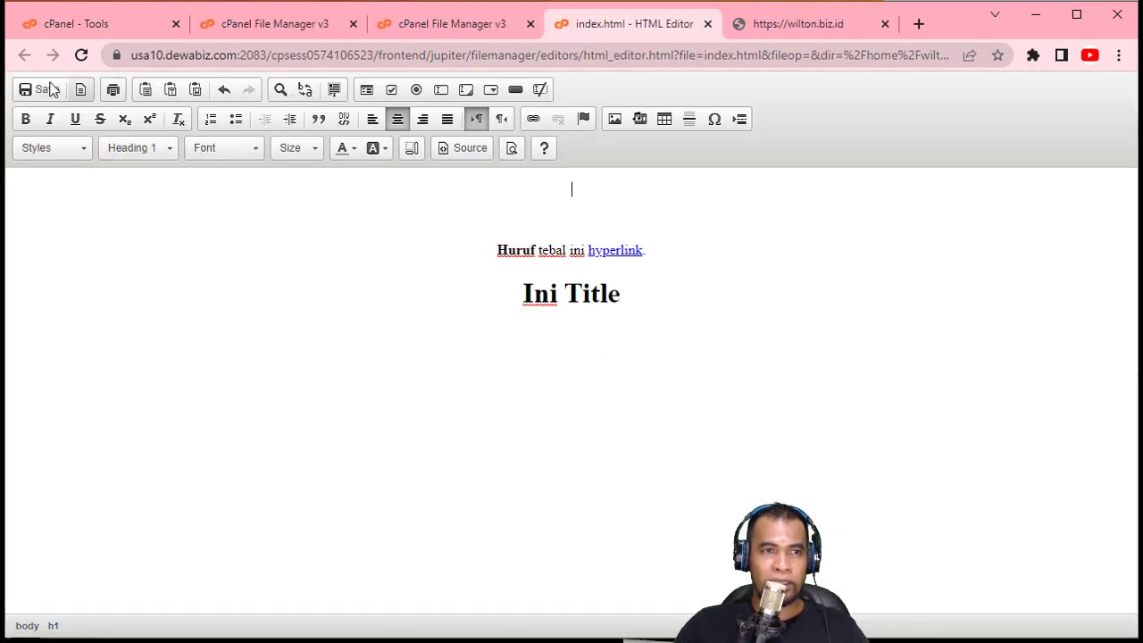
pyautogui.hotkey('ctrl', 's')
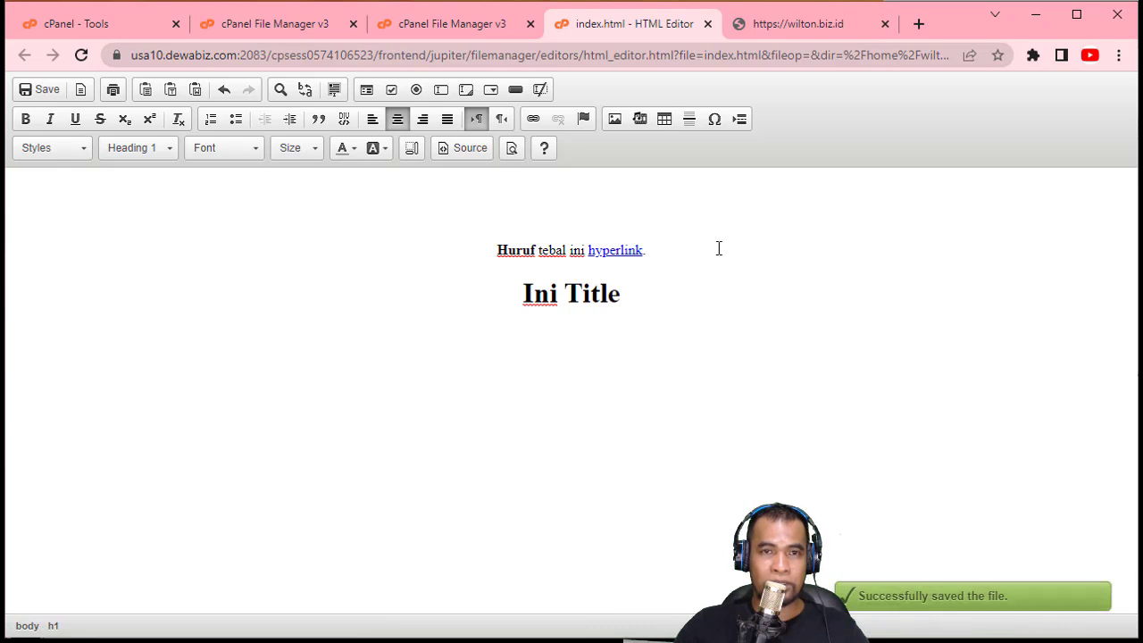
pyautogui.click(707, 24)
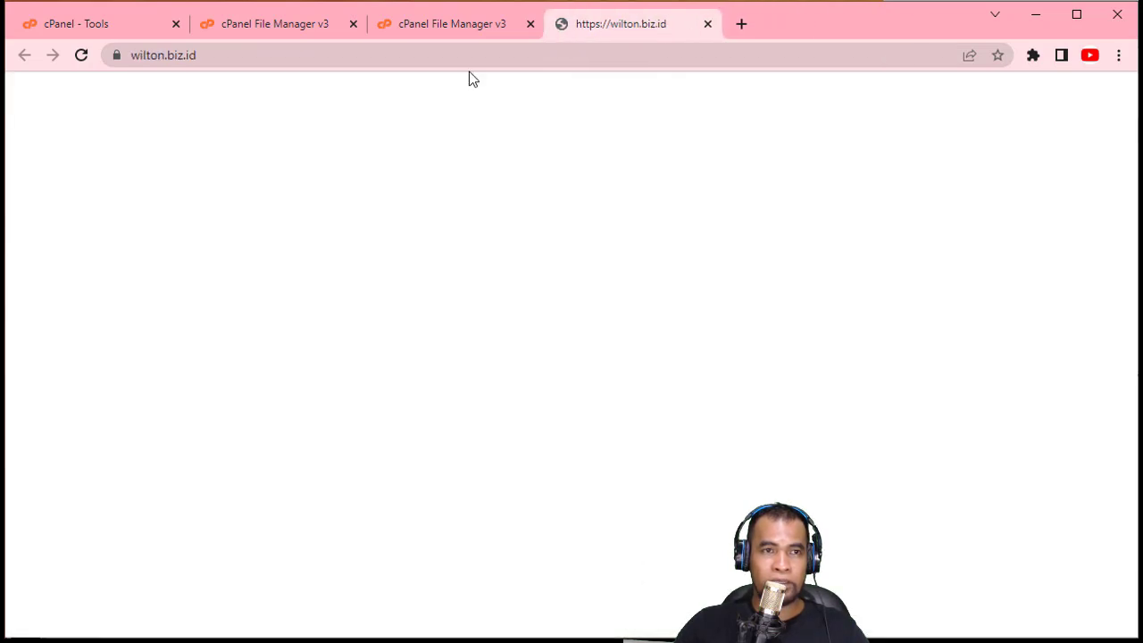
# Reload wilton.biz.id to check the published page, test its hyperlink and return to the page
pyautogui.click(81, 55)
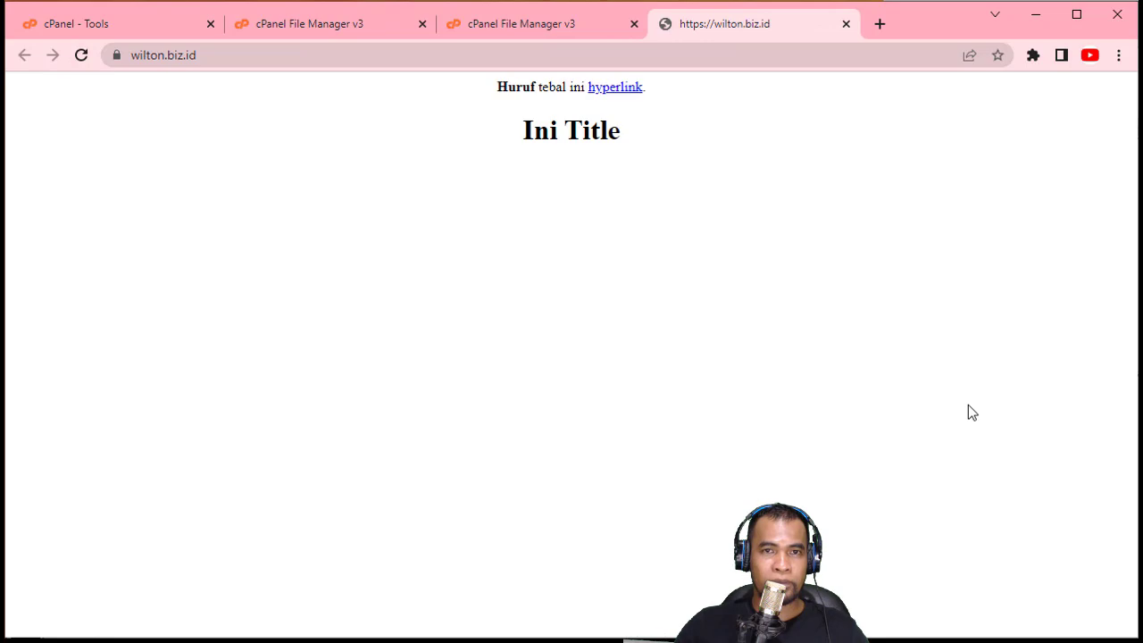
pyautogui.click(619, 89)
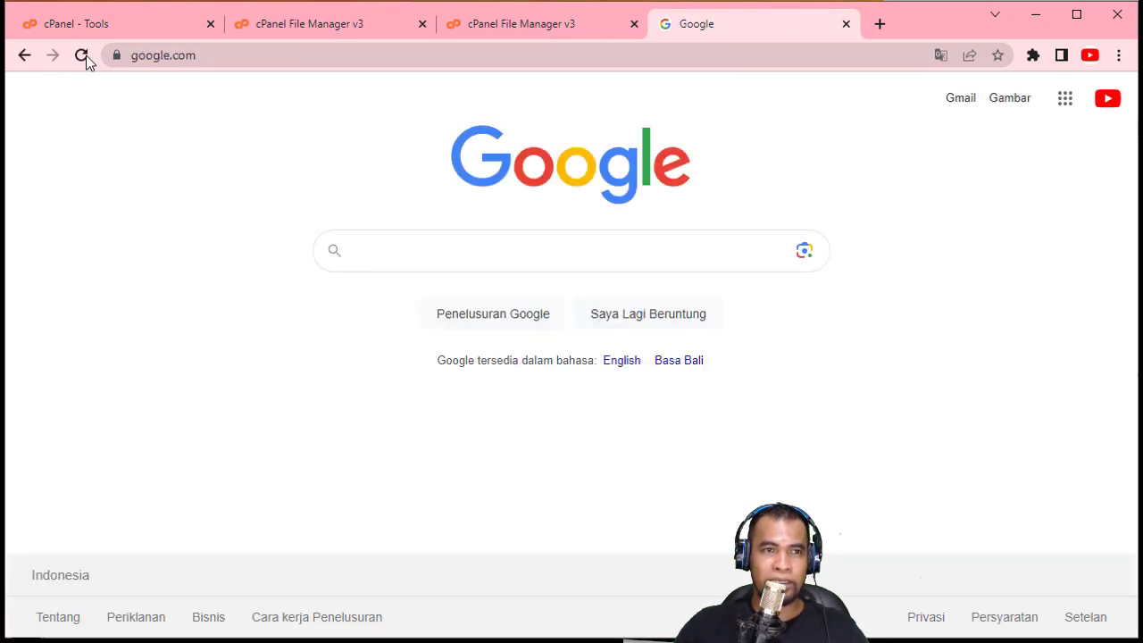
pyautogui.click(24, 57)
pyautogui.moveTo(498, 87); pyautogui.dragTo(814, 197)
pyautogui.click(564, 188)
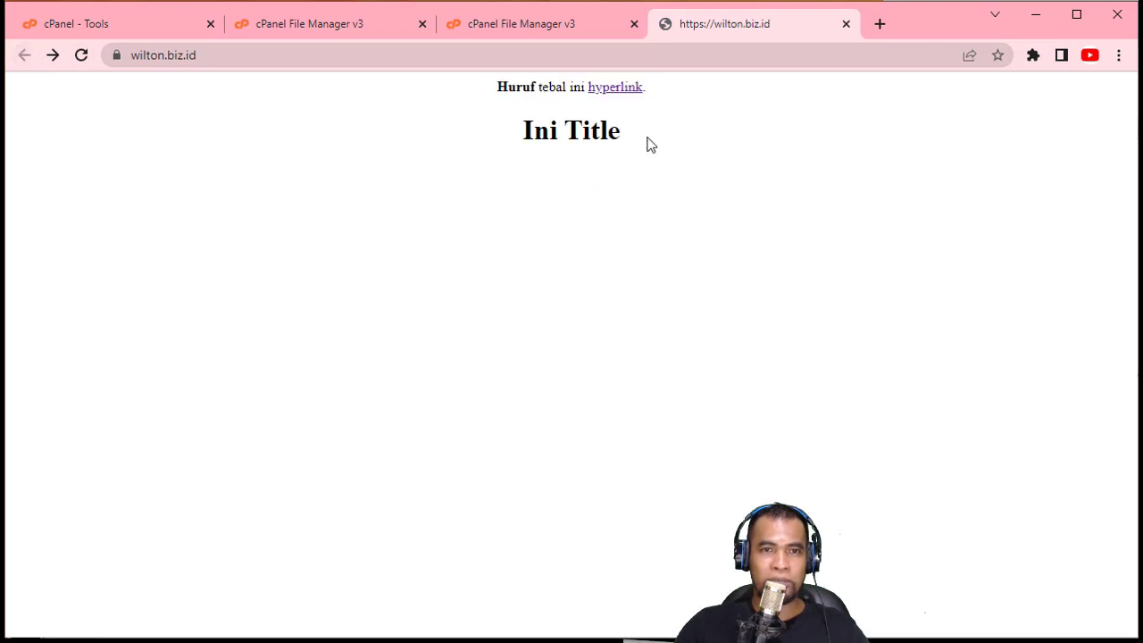
# Open public_html's index.html in the plain code editor, examine its HTML code and close the editor
pyautogui.click(544, 32)
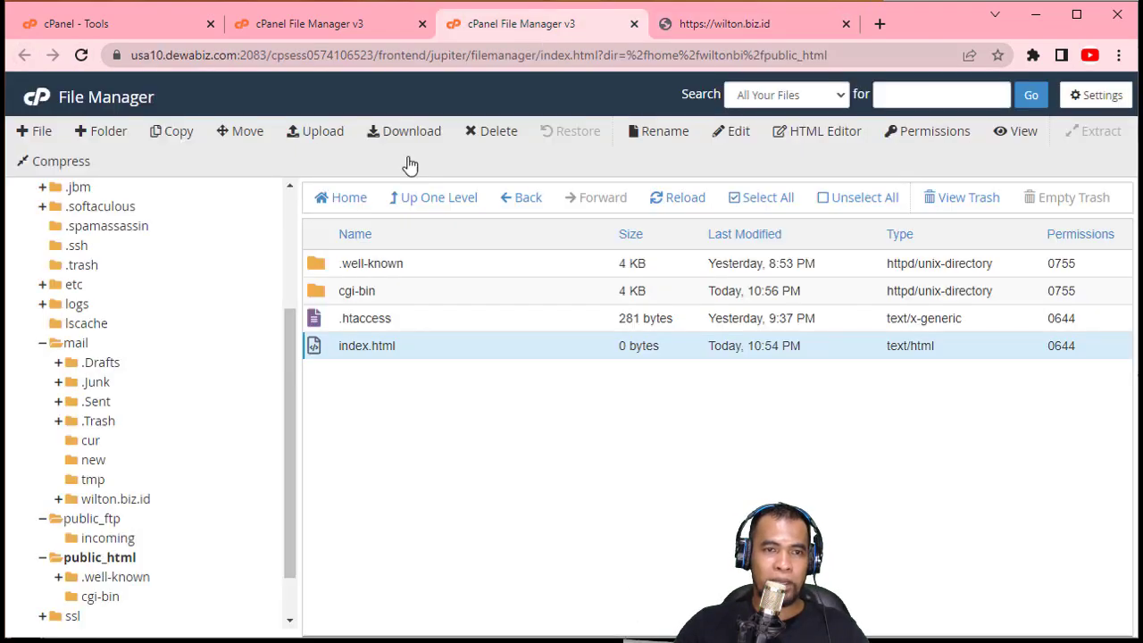
pyautogui.click(734, 132)
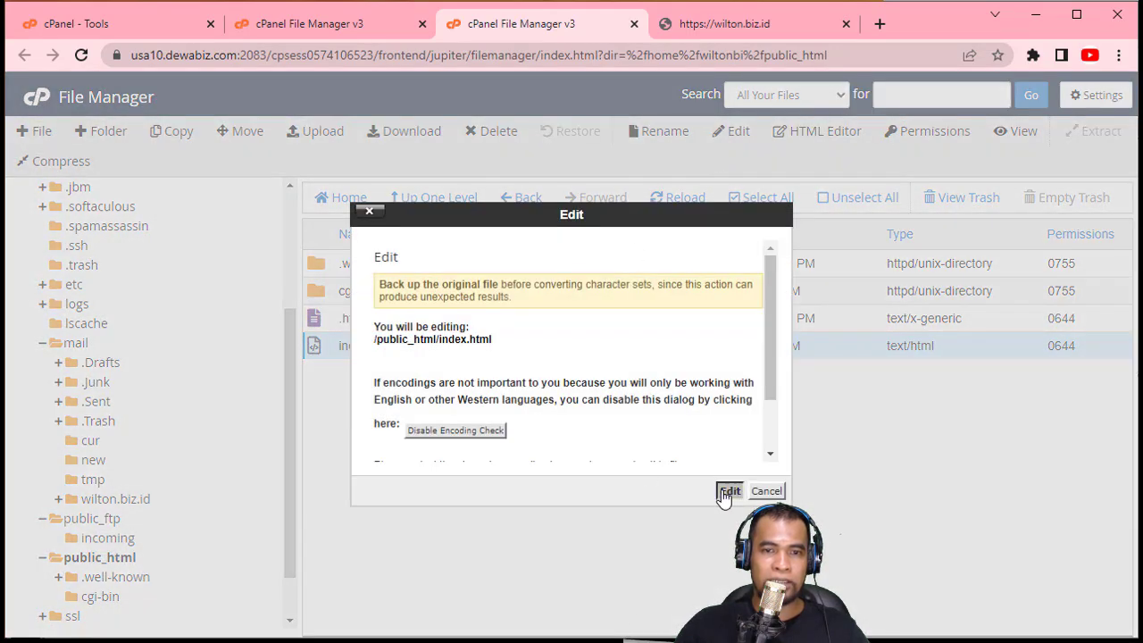
pyautogui.click(726, 489)
pyautogui.click(357, 394)
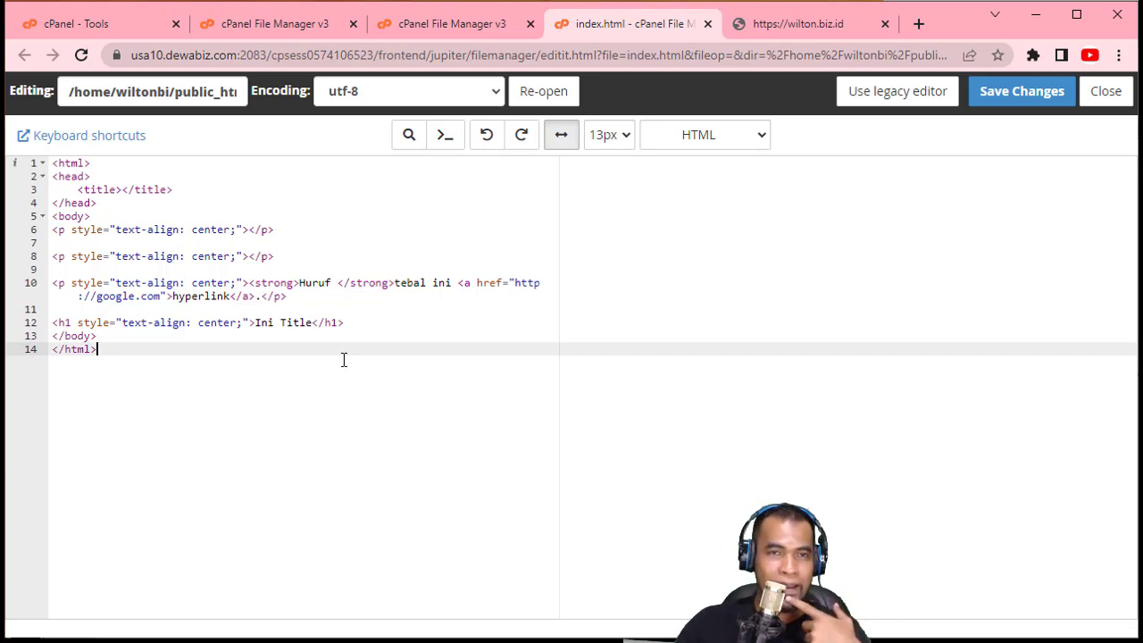
pyautogui.click(708, 24)
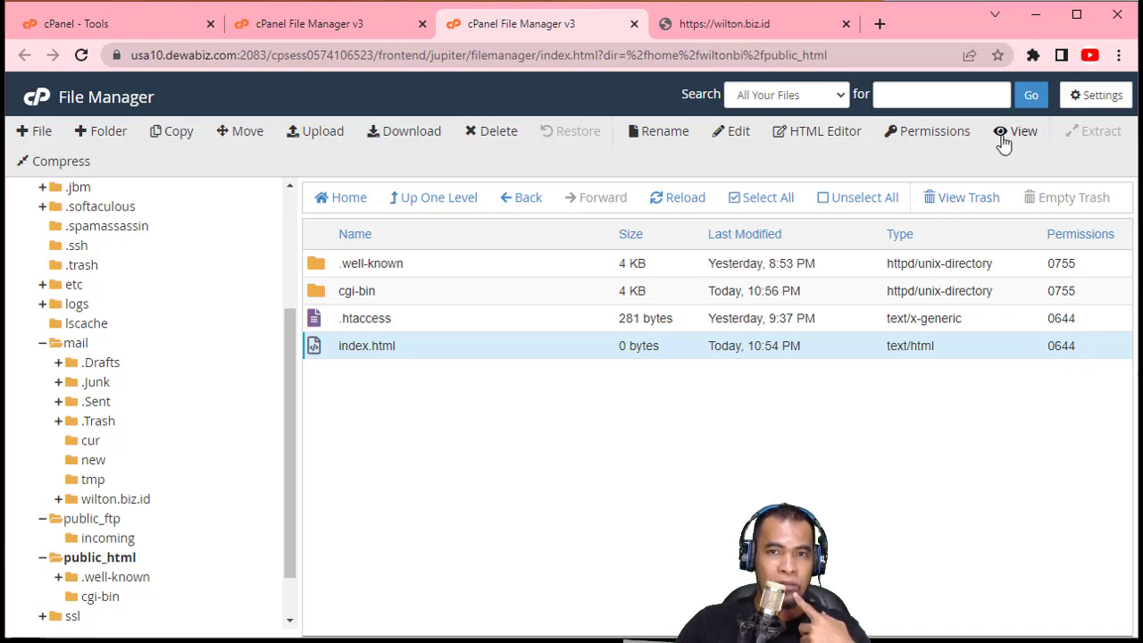
# Review the read, write and execute permissions of index.html, cancel the dialog and keep the file selected
pyautogui.click(927, 133)
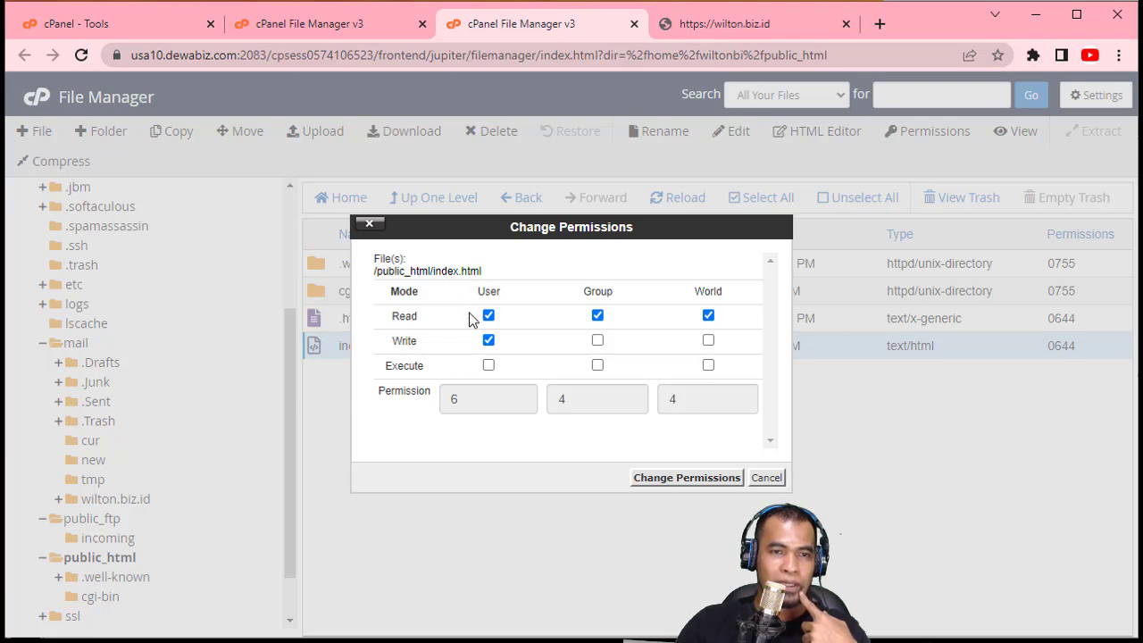
pyautogui.click(766, 478)
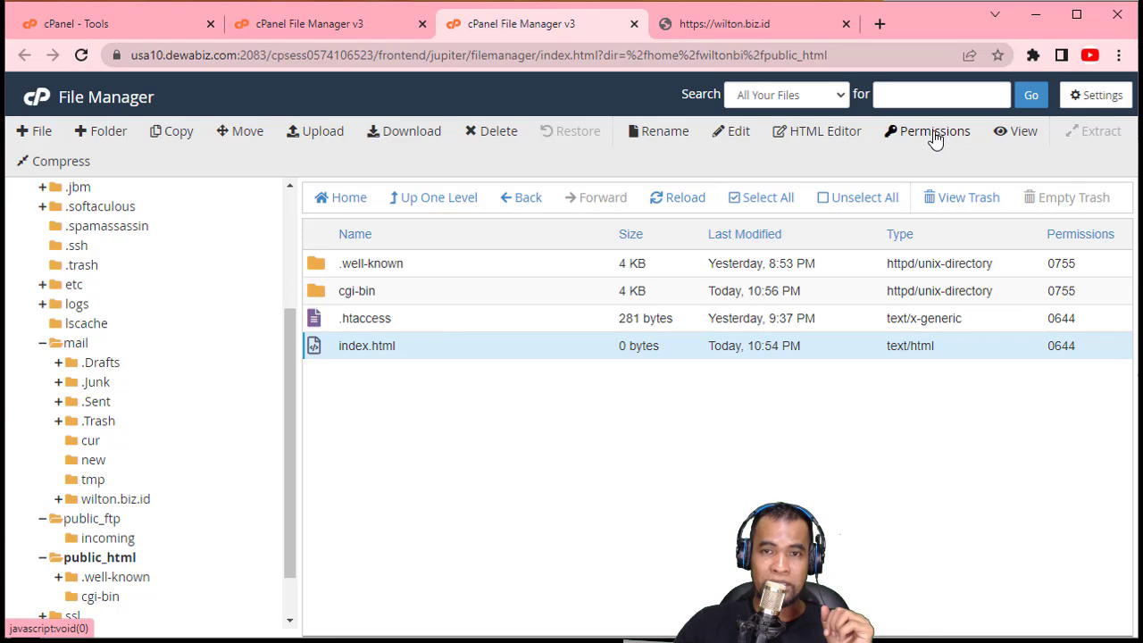
pyautogui.click(419, 323)
pyautogui.click(435, 355)
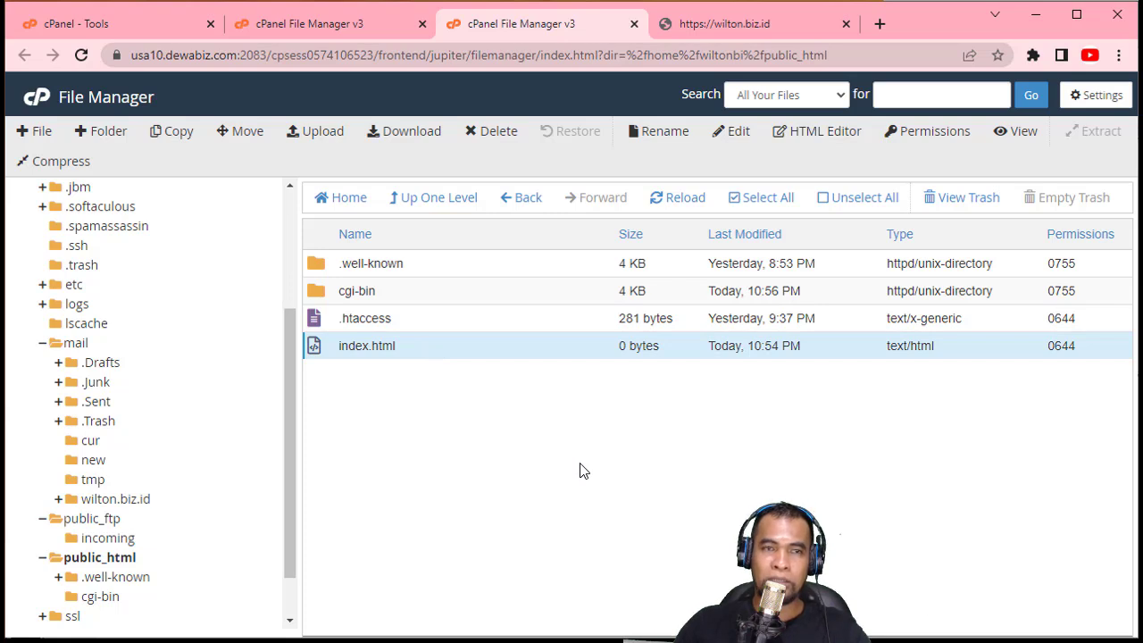
# View the contents of index.html in the read-only file viewer and close it
pyautogui.click(1025, 139)
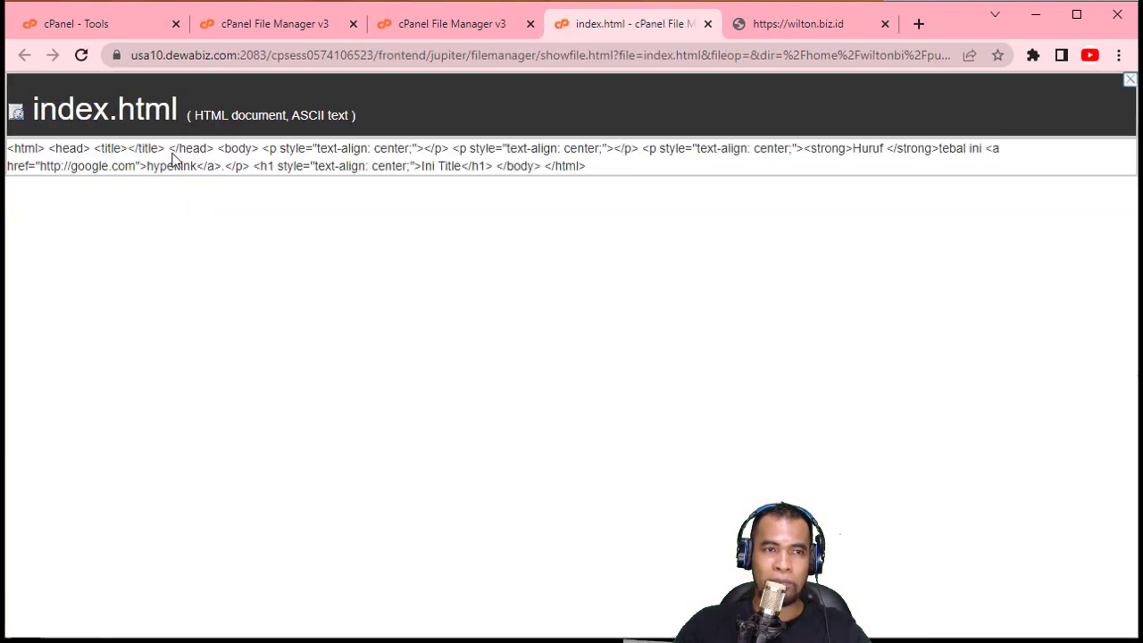
pyautogui.moveTo(11, 150); pyautogui.dragTo(607, 170)
pyautogui.click(826, 369)
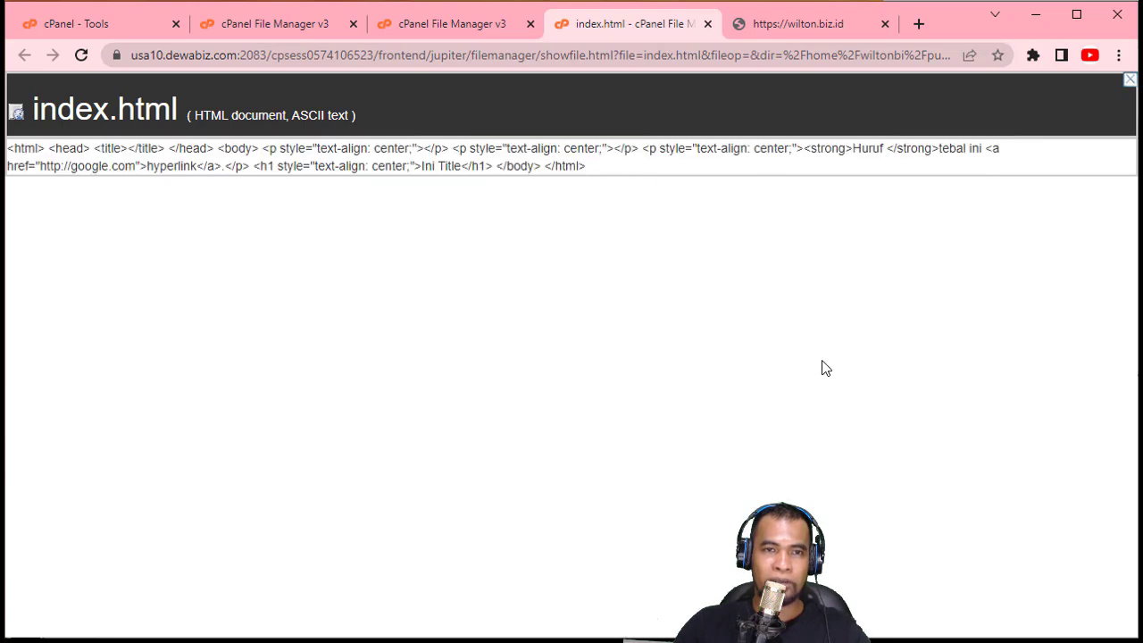
pyautogui.click(708, 24)
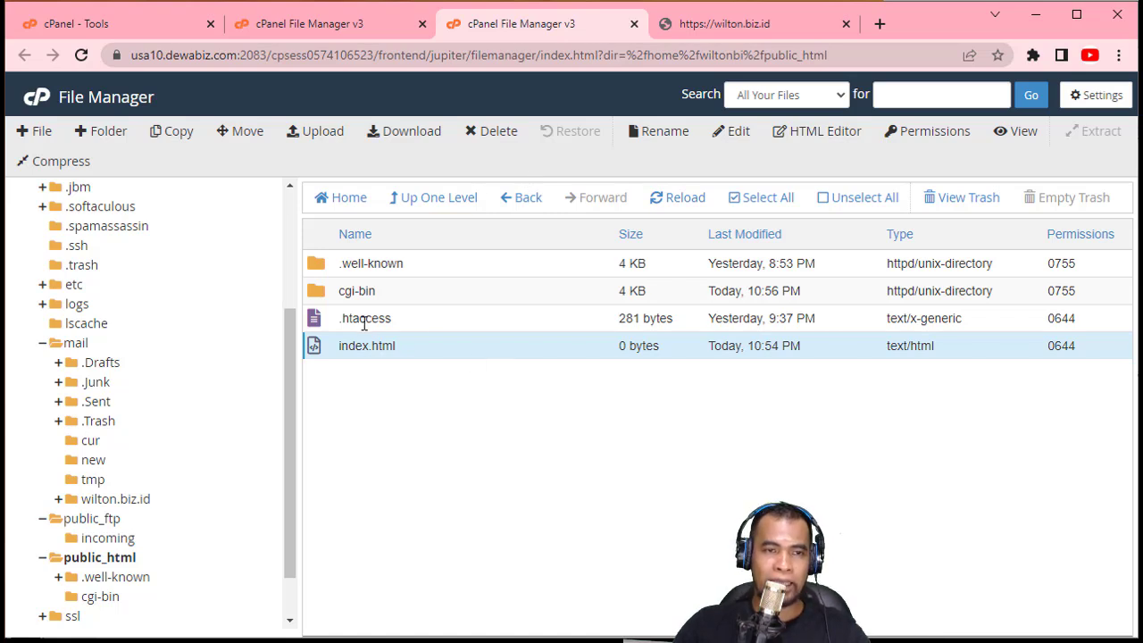
pyautogui.rightClick(375, 348)
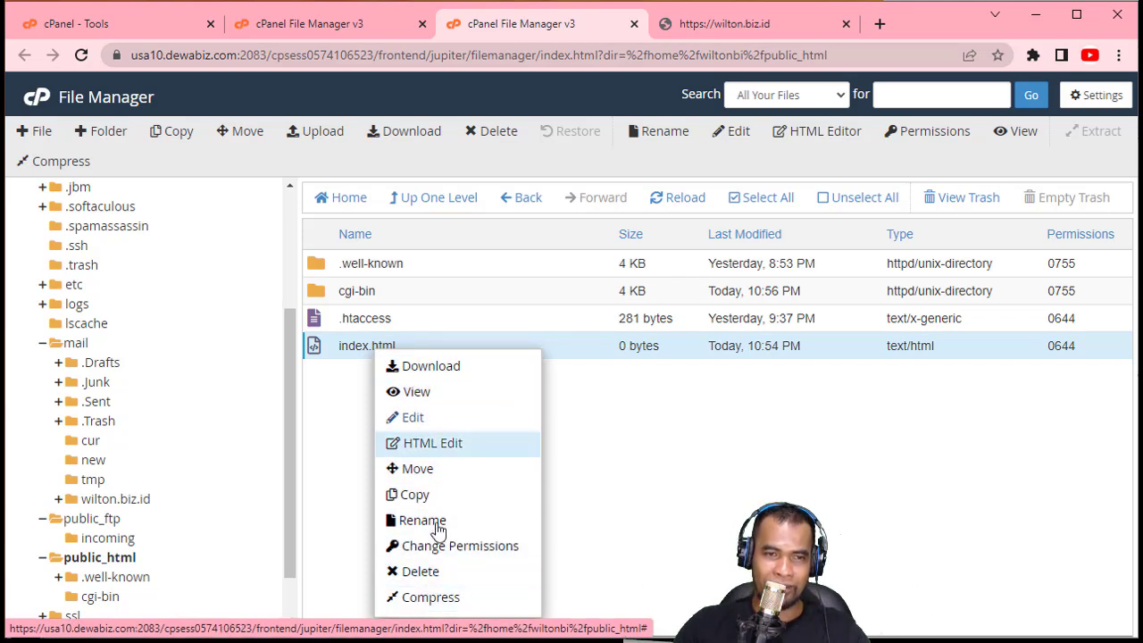
pyautogui.click(523, 451)
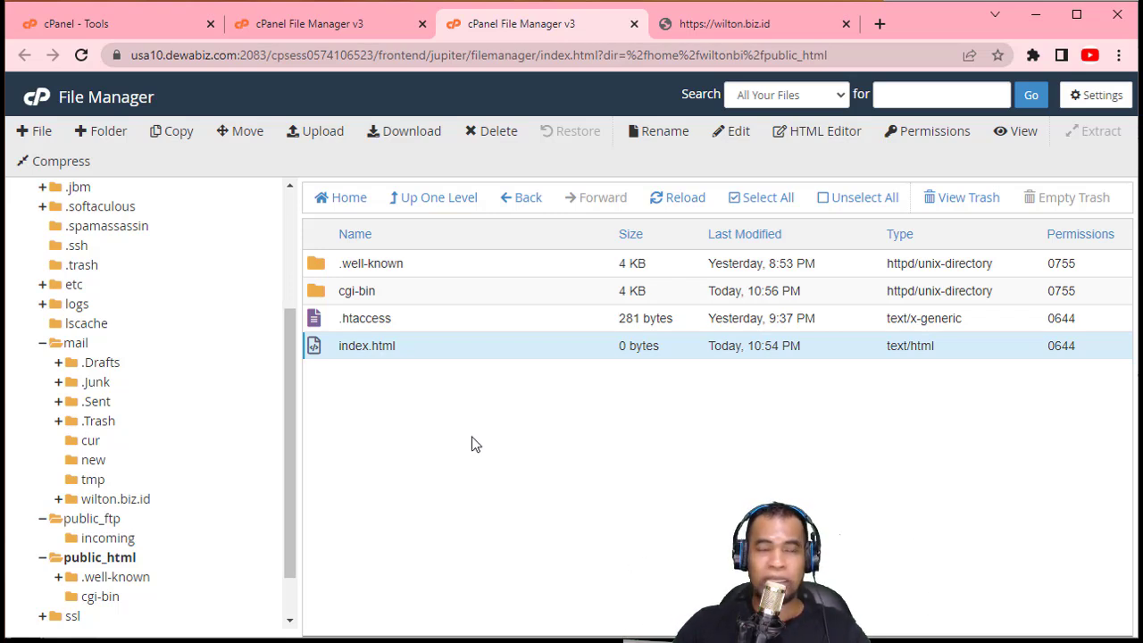
# Create a new folder named backup inside public_html
pyautogui.click(107, 132)
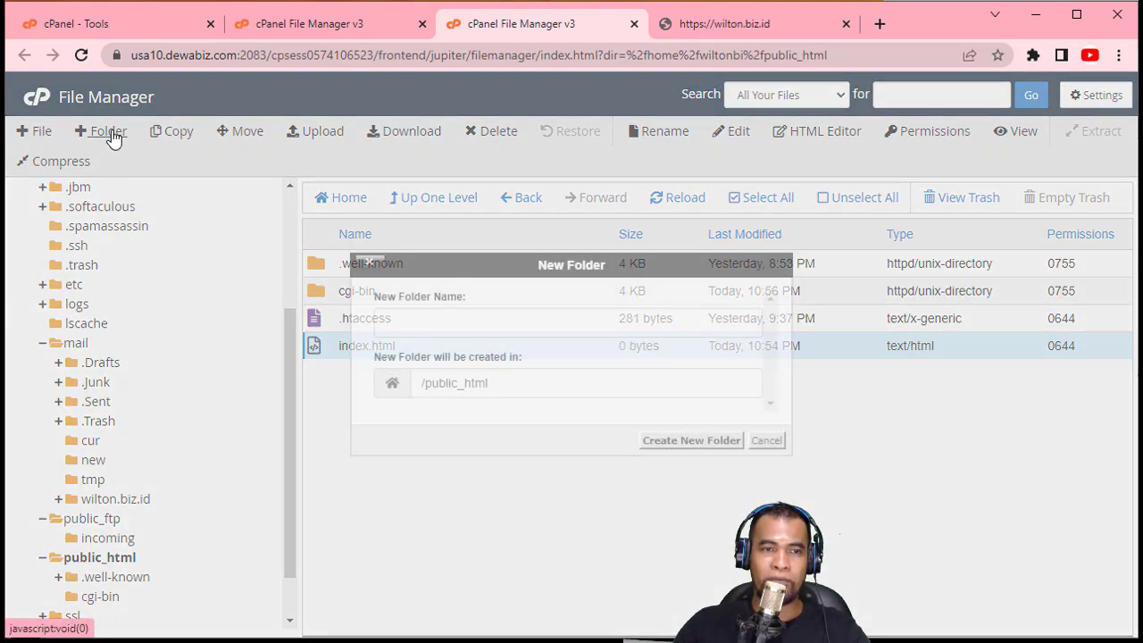
pyautogui.write('backup')
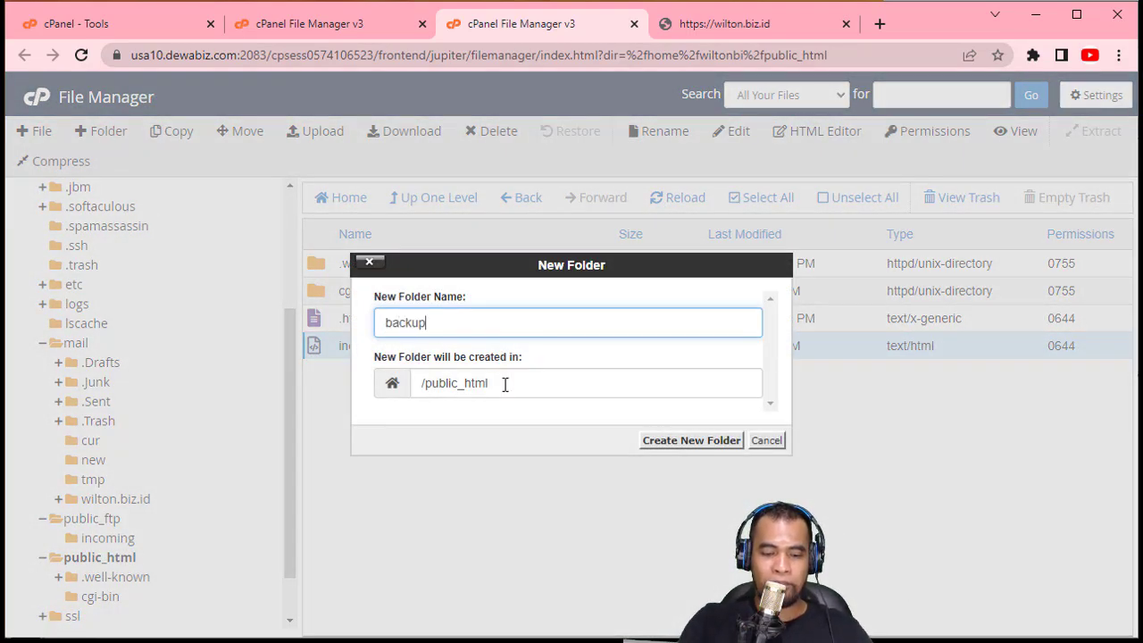
pyautogui.press('Return')
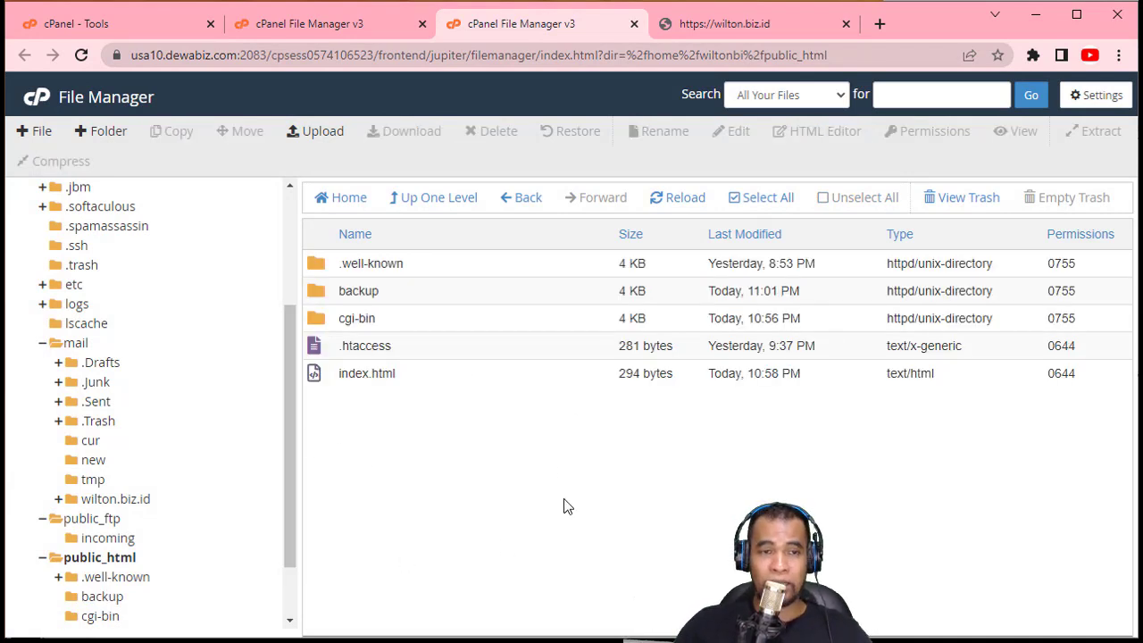
# Copy .well-known, cgi-bin, .htaccess and index.html together from public_html to /public_html/backup
pyautogui.click(437, 382)
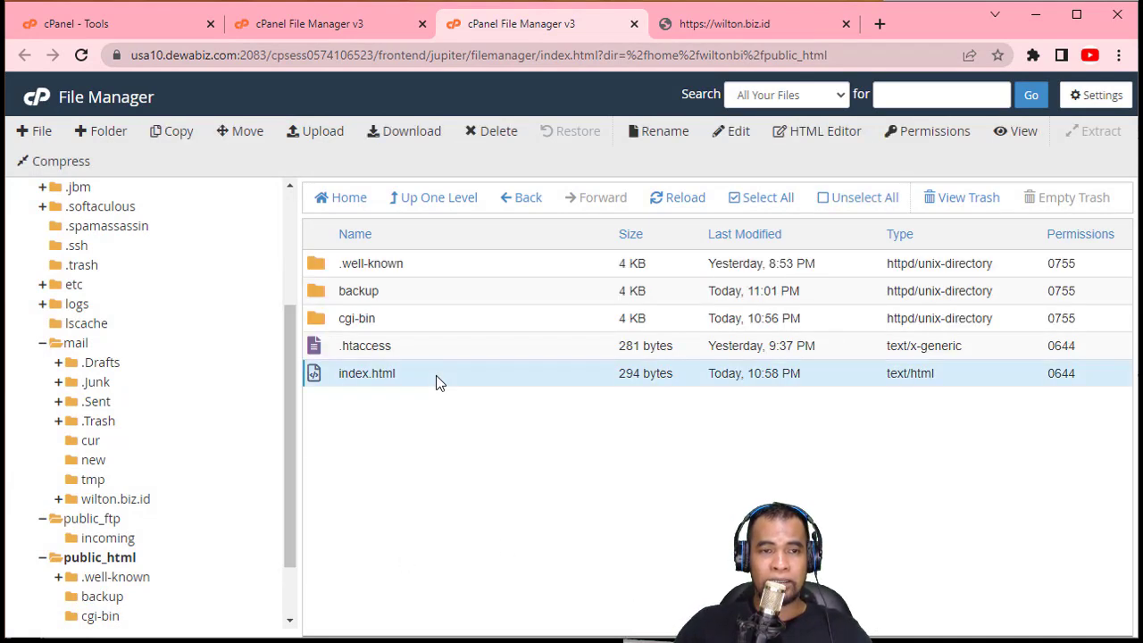
pyautogui.click(438, 376)
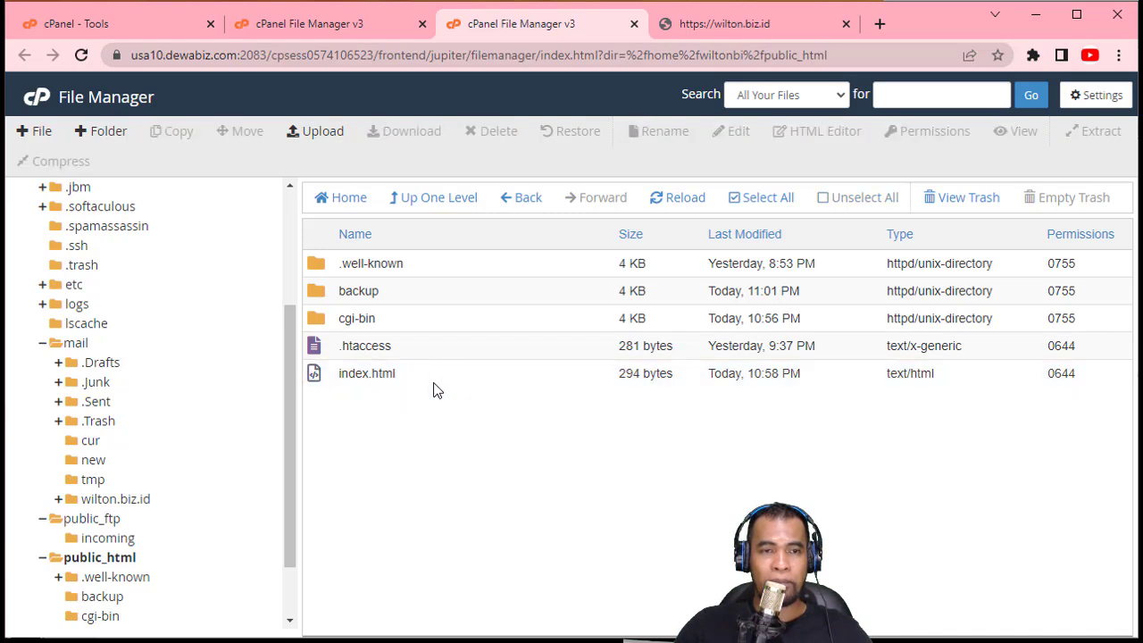
pyautogui.click(436, 384)
pyautogui.keyDown('ctrl'); pyautogui.click(446, 348); pyautogui.keyUp('ctrl')
pyautogui.keyDown('ctrl'); pyautogui.click(448, 265); pyautogui.keyUp('ctrl')
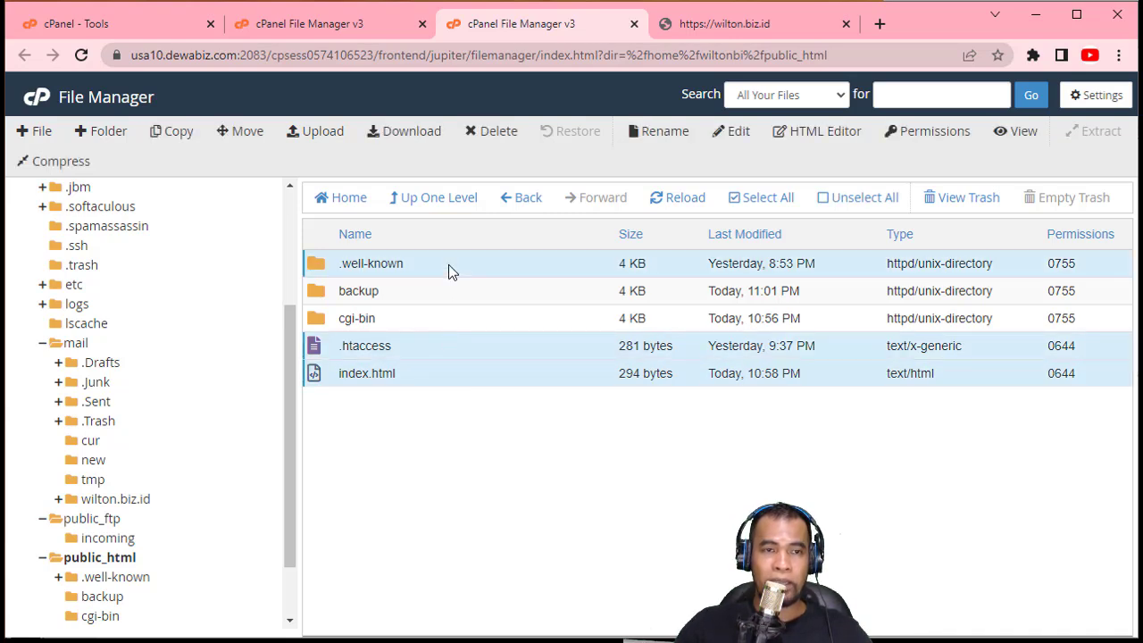
pyautogui.keyDown('ctrl'); pyautogui.click(418, 327); pyautogui.keyUp('ctrl')
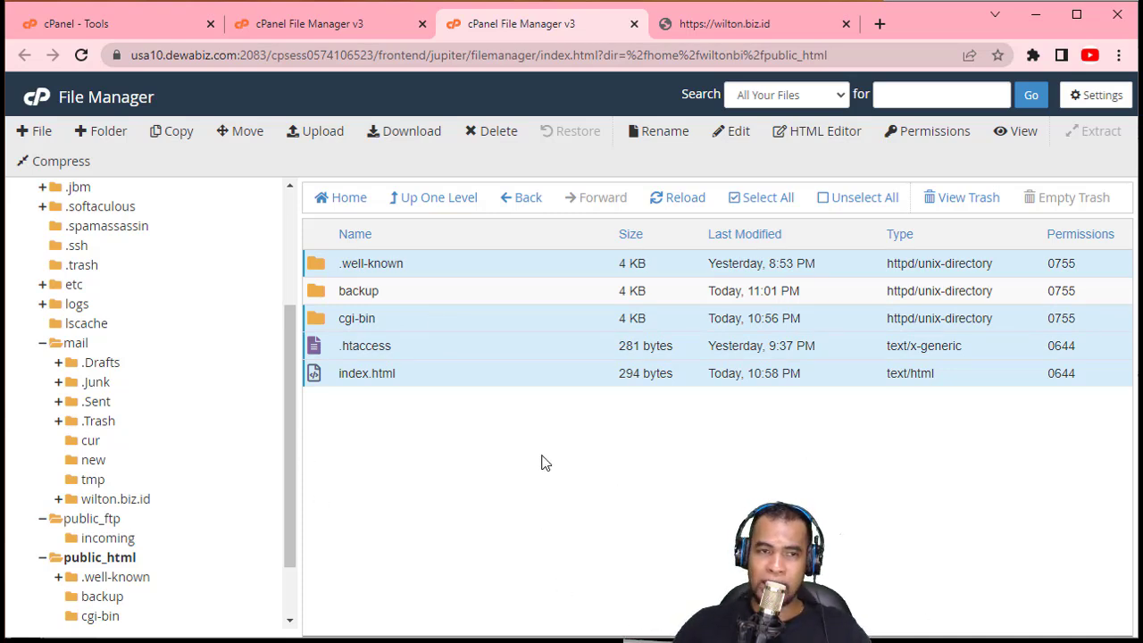
pyautogui.rightClick(398, 324)
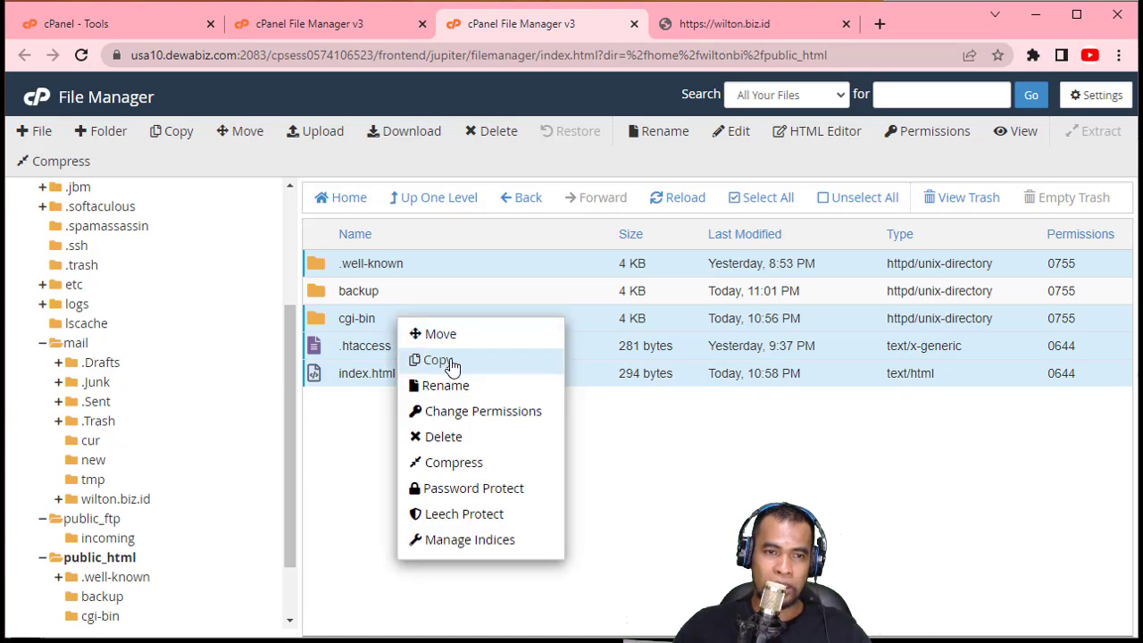
pyautogui.click(420, 360)
pyautogui.write('/b')
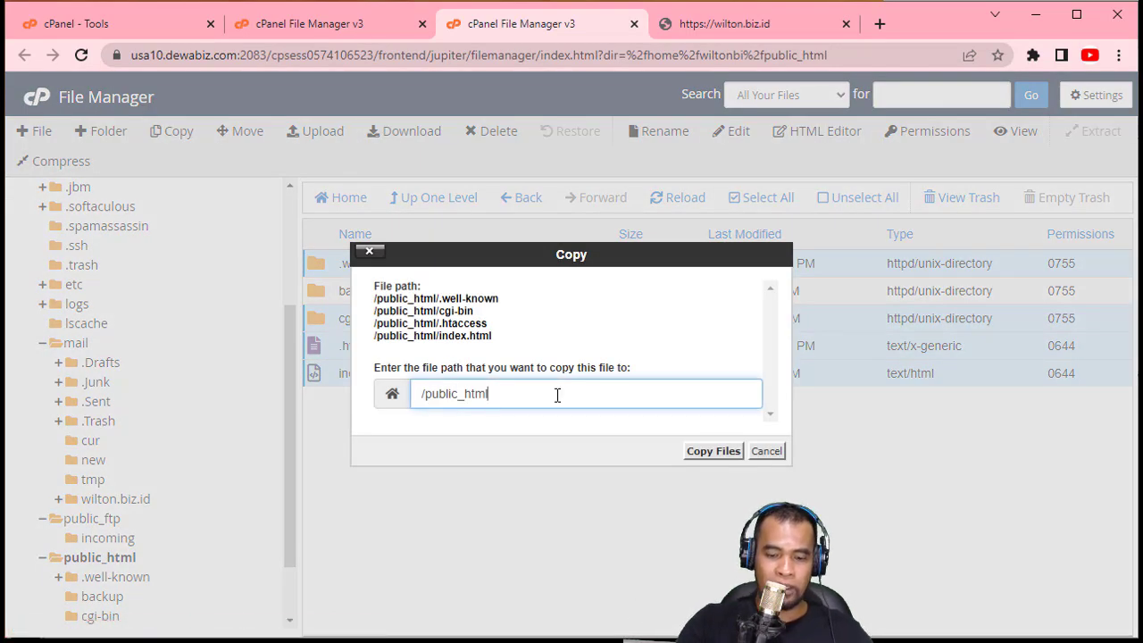
pyautogui.write('ackup')
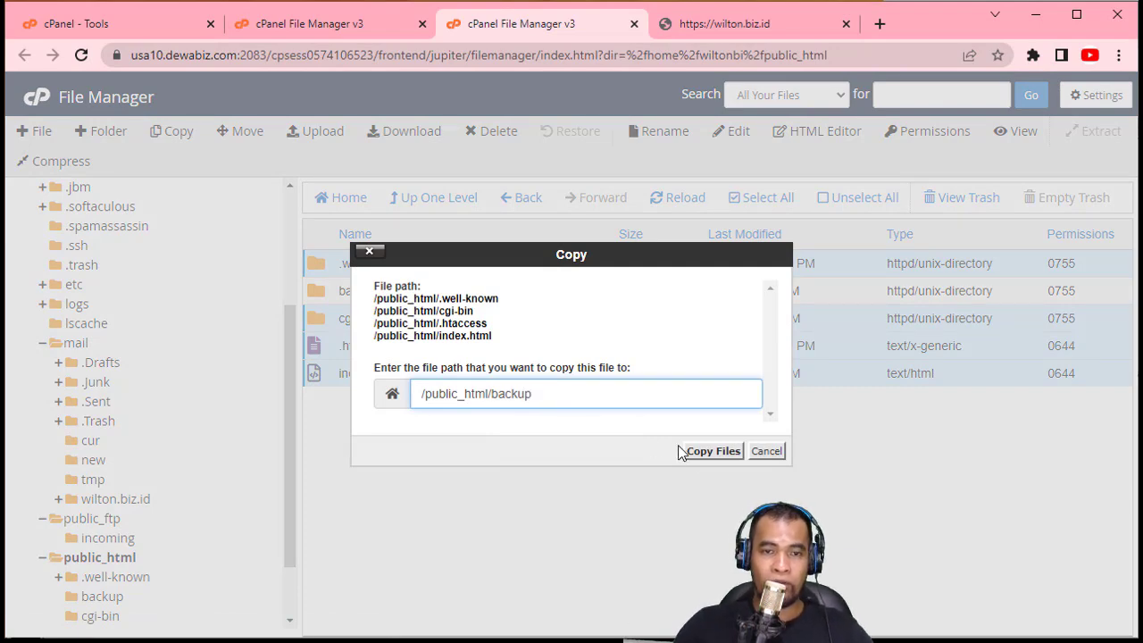
pyautogui.click(707, 452)
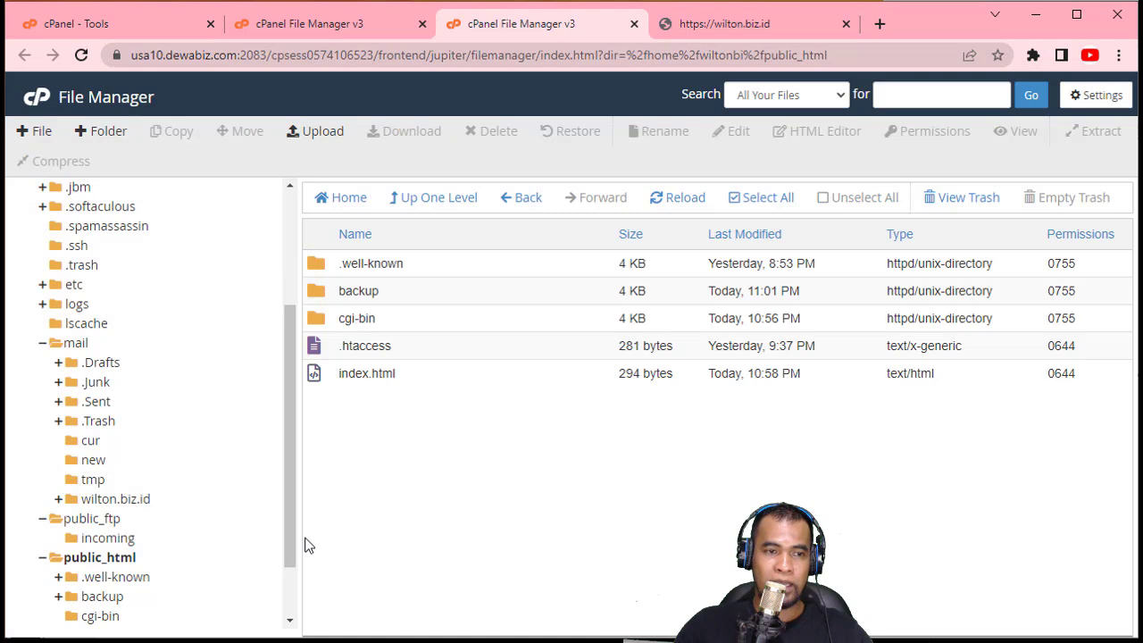
# Check the contents of the backup folder and return to public_html
pyautogui.click(105, 597)
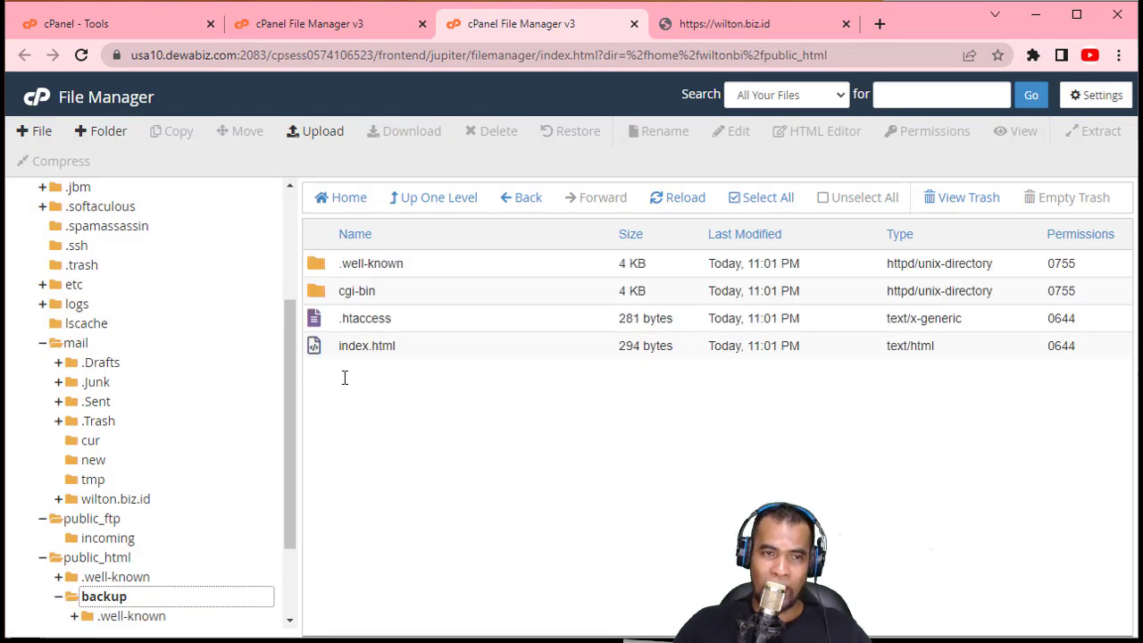
pyautogui.click(109, 562)
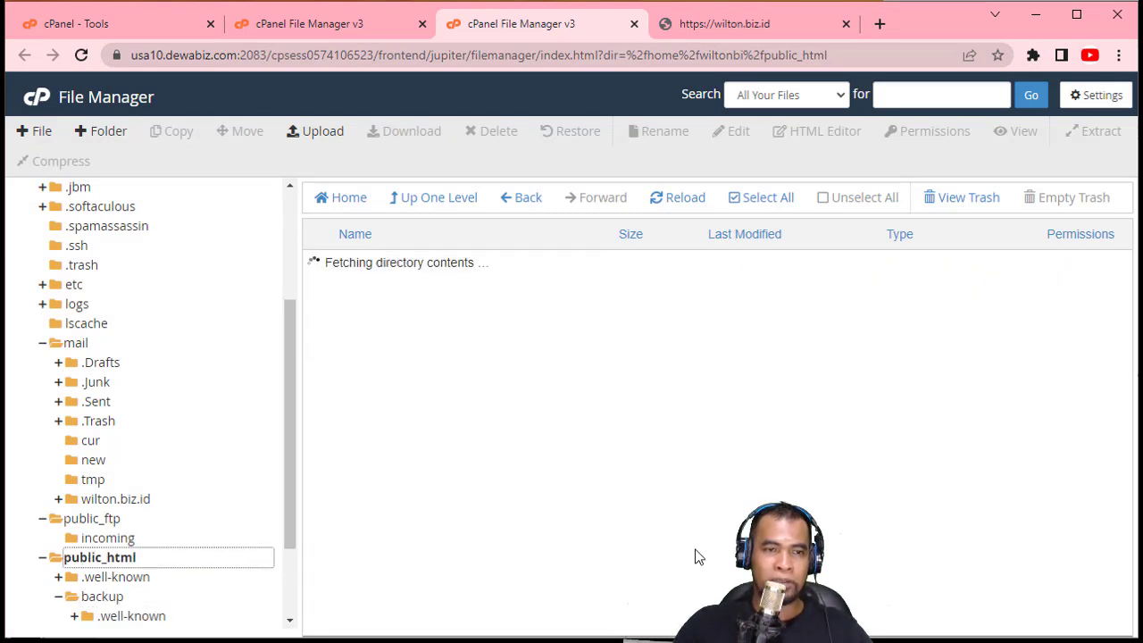